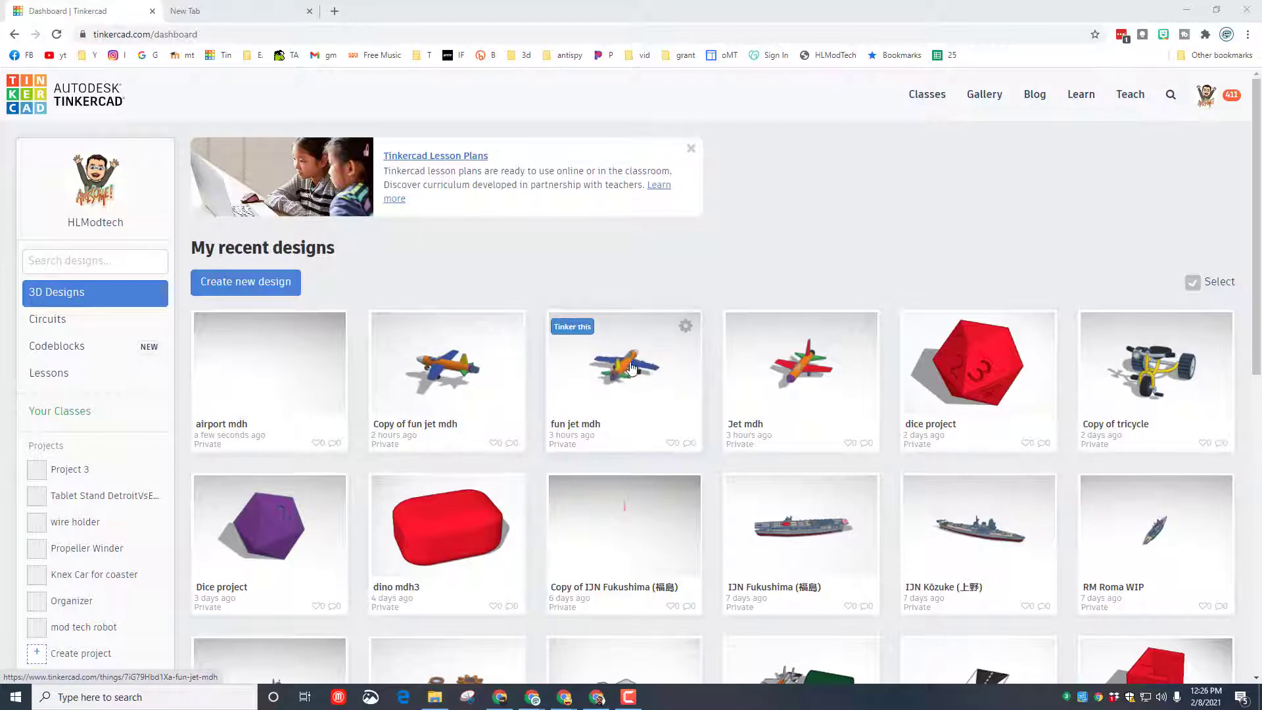
# Open and then close the options menu on the fun jet mdh design card.
pyautogui.click(685, 325)
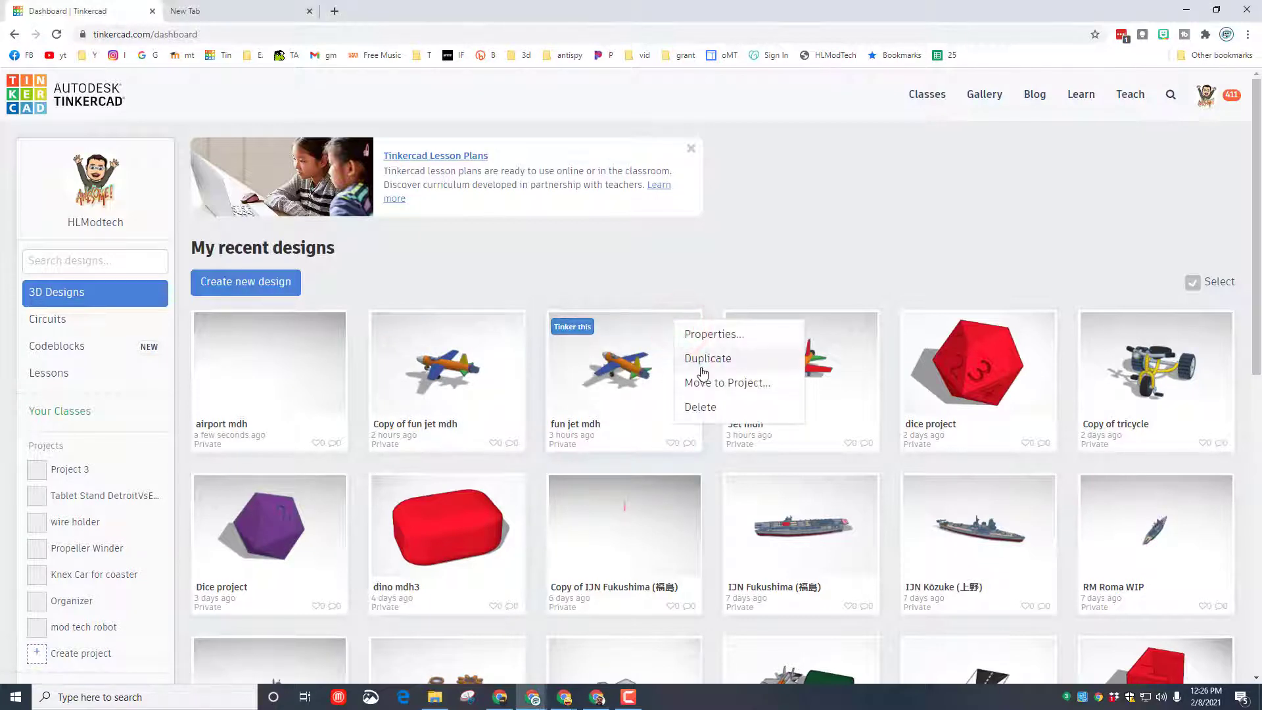
pyautogui.click(509, 268)
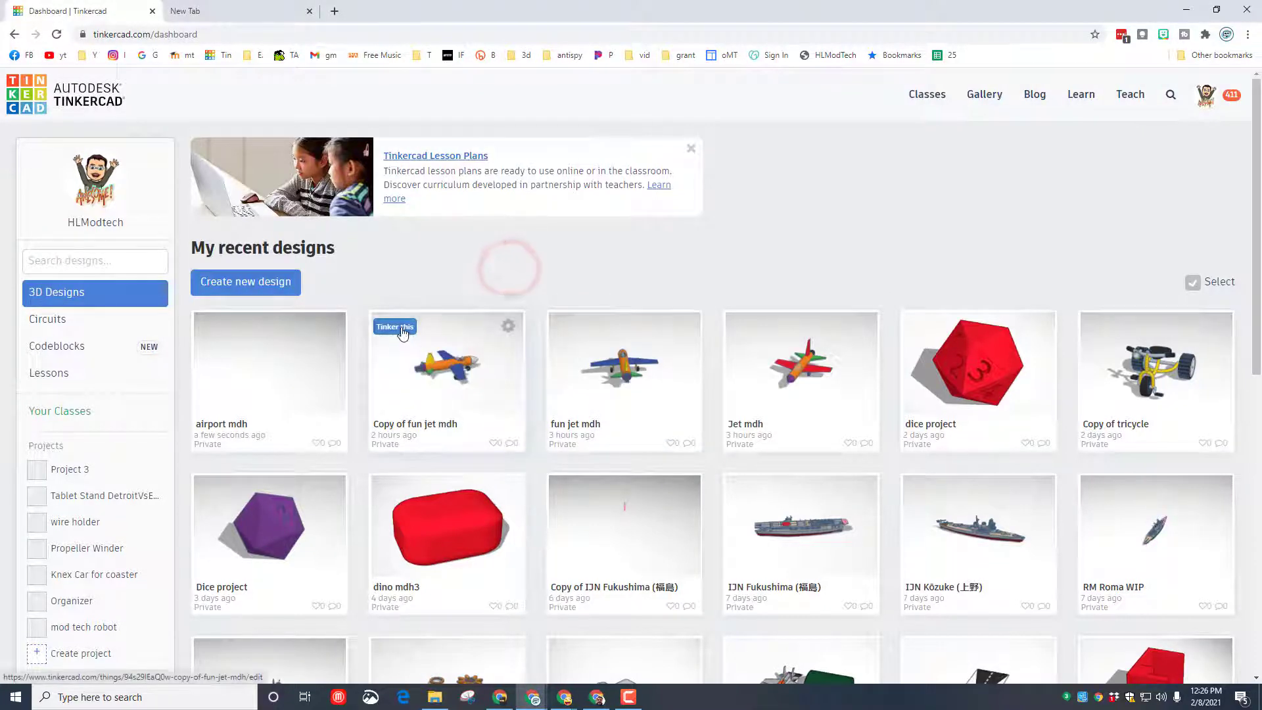
# Open Copy of fun jet mdh in the 3D editor and view the jet side-on.
pyautogui.click(403, 334)
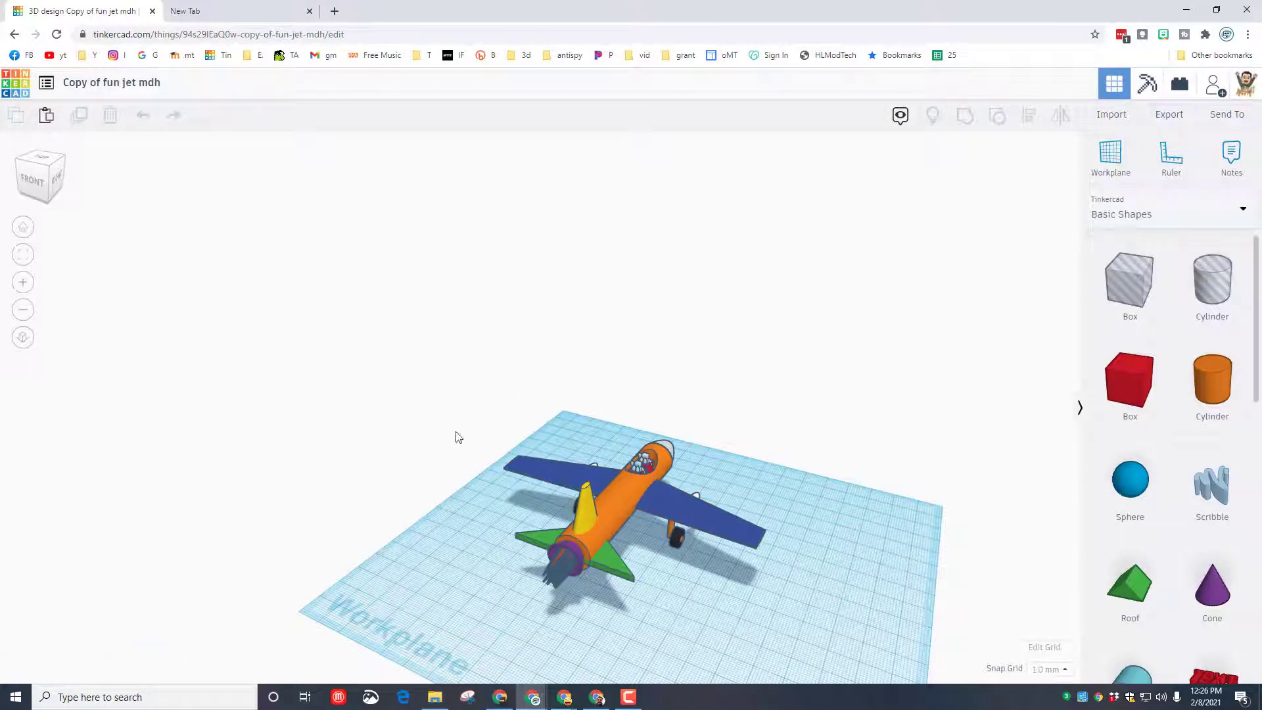
pyautogui.moveTo(429, 476); pyautogui.dragTo(447, 520, button='right')
pyautogui.click(635, 484)
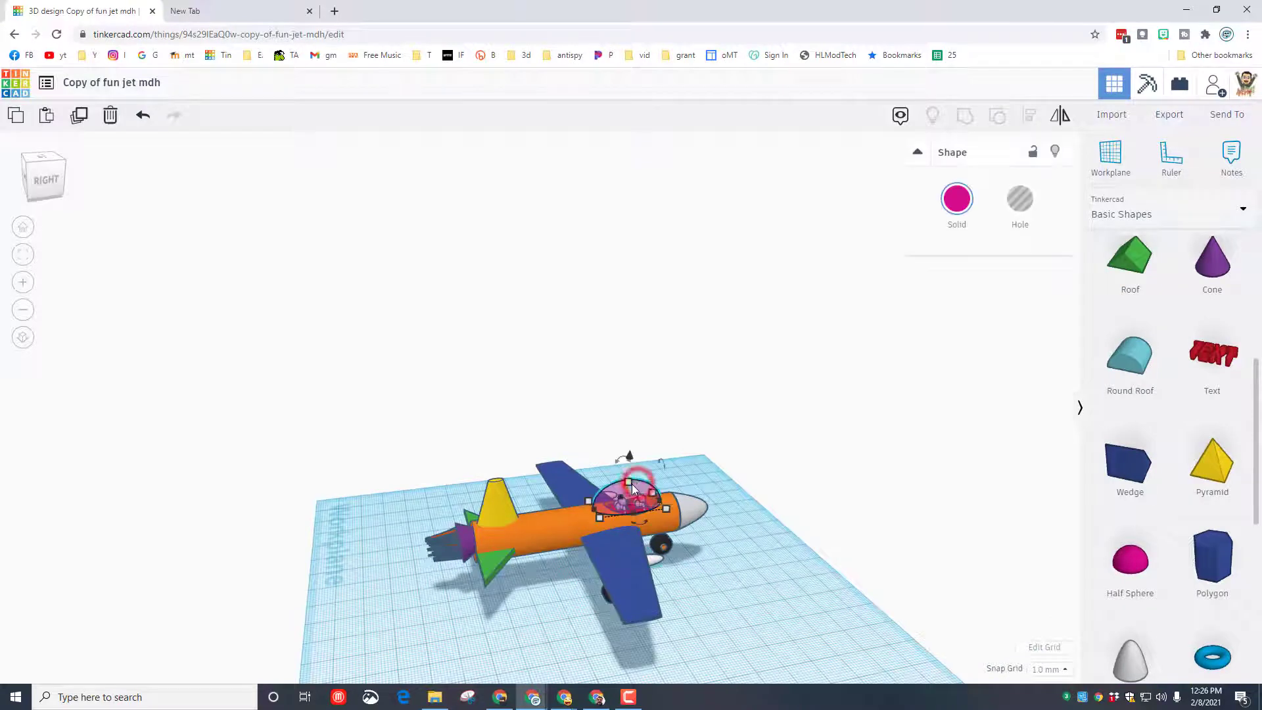
# Delete the rock mountain from the jet's tail and box-select all 15 jet parts.
pyautogui.click(441, 550)
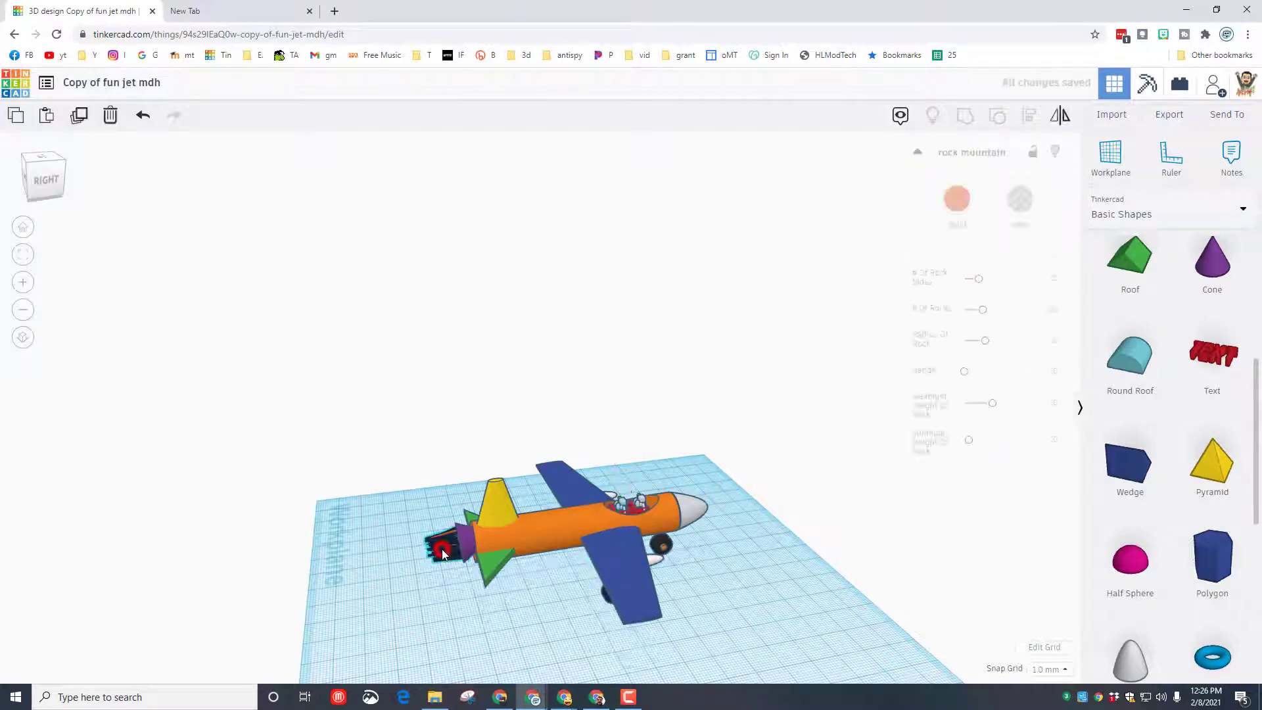
pyautogui.press('Delete')
pyautogui.moveTo(393, 567); pyautogui.dragTo(409, 546, button='right')
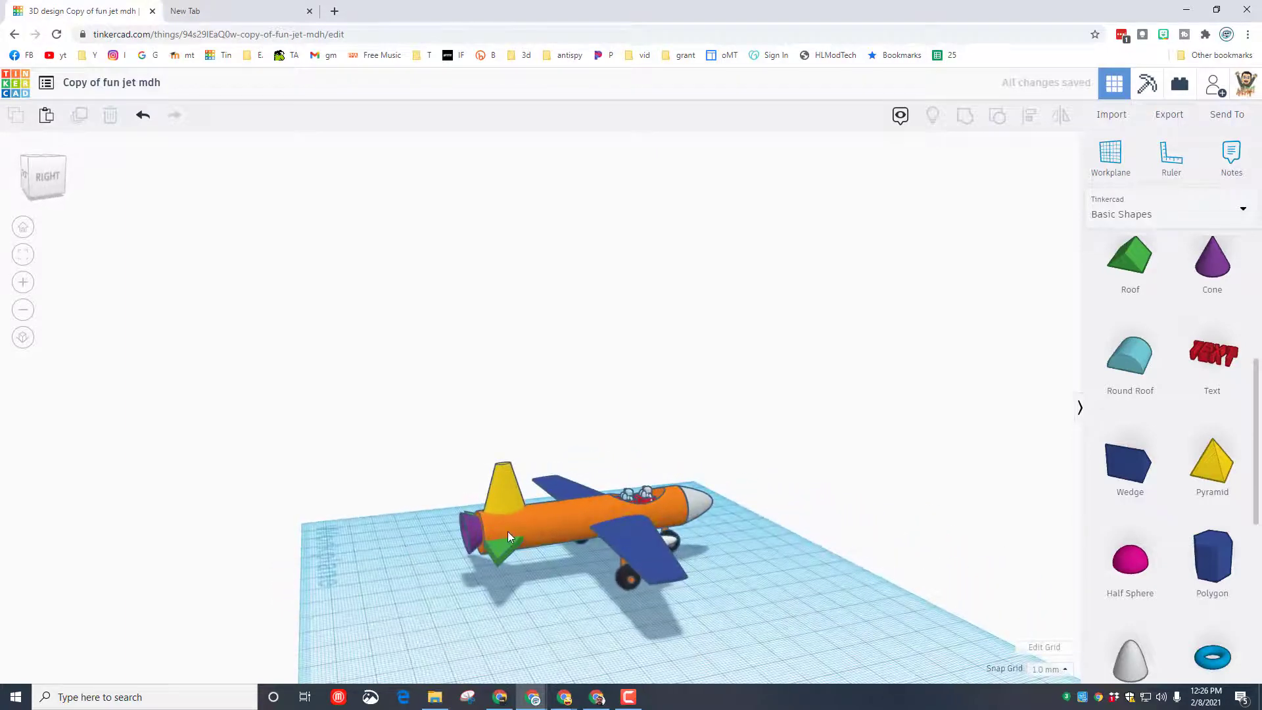
pyautogui.moveTo(413, 395); pyautogui.dragTo(748, 613)
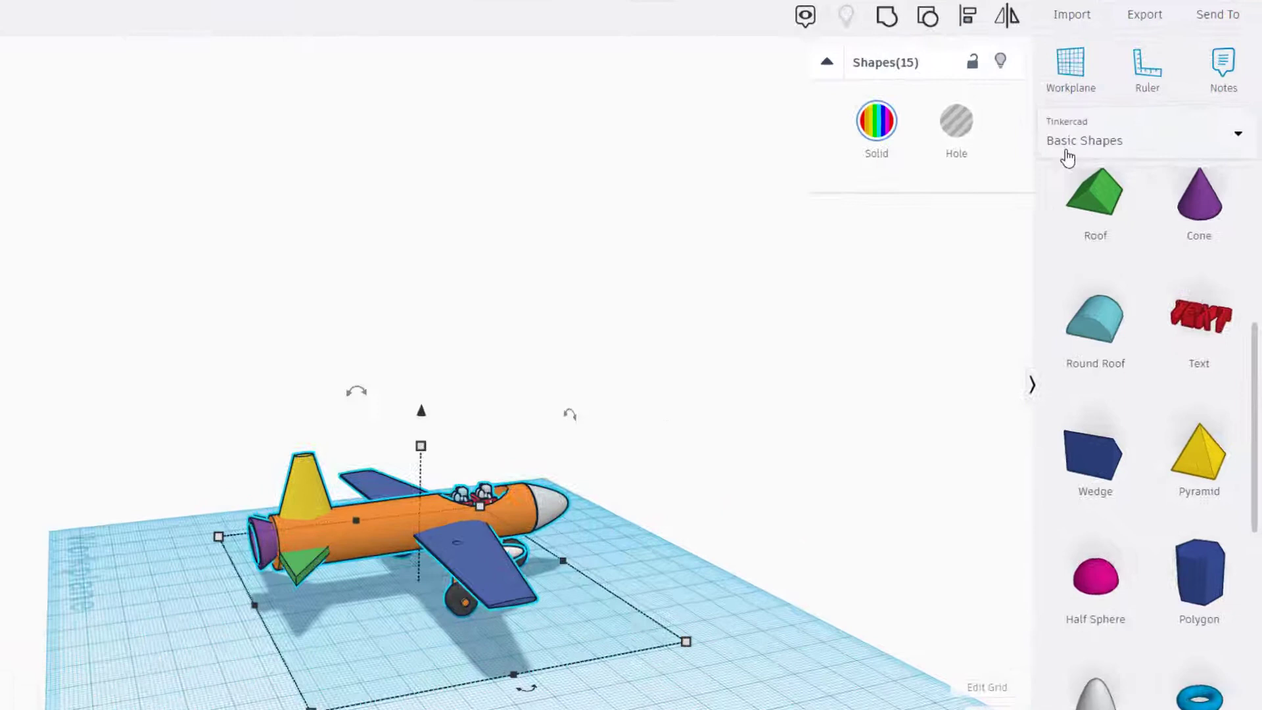
# Switch the library to Shapes Collection and start a custom shape named 'jet'.
pyautogui.click(1110, 217)
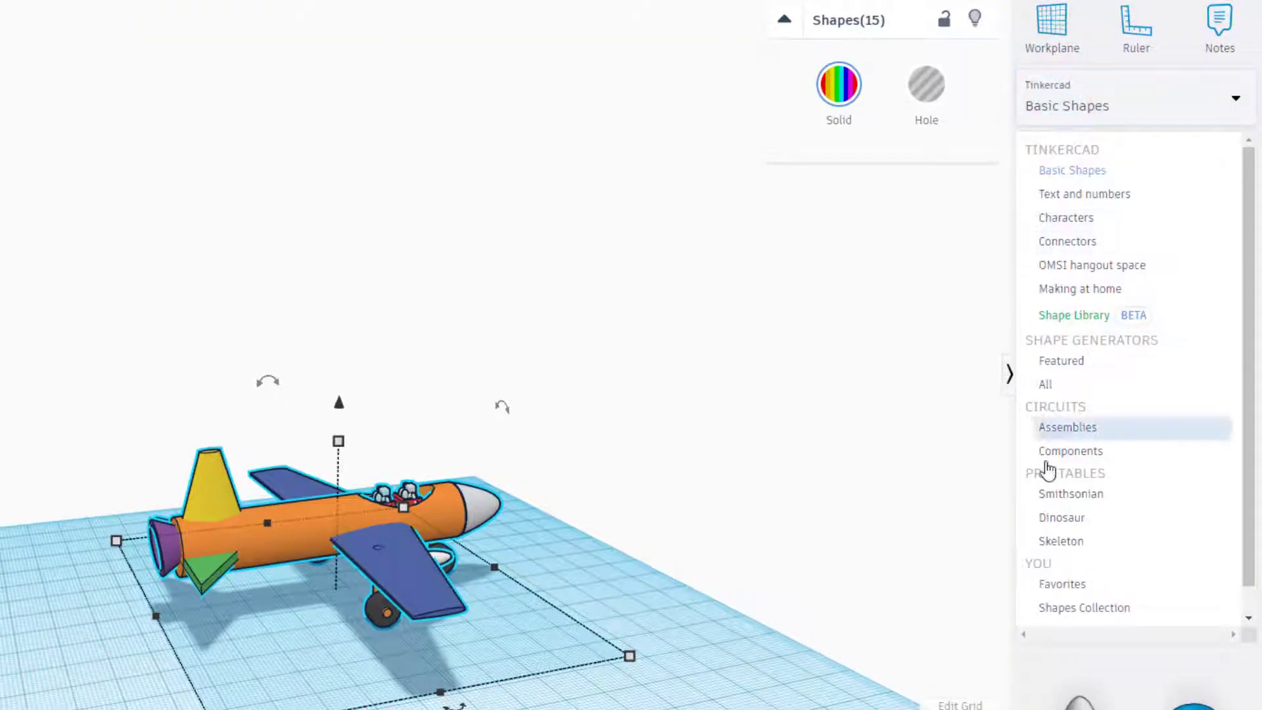
pyautogui.click(1053, 609)
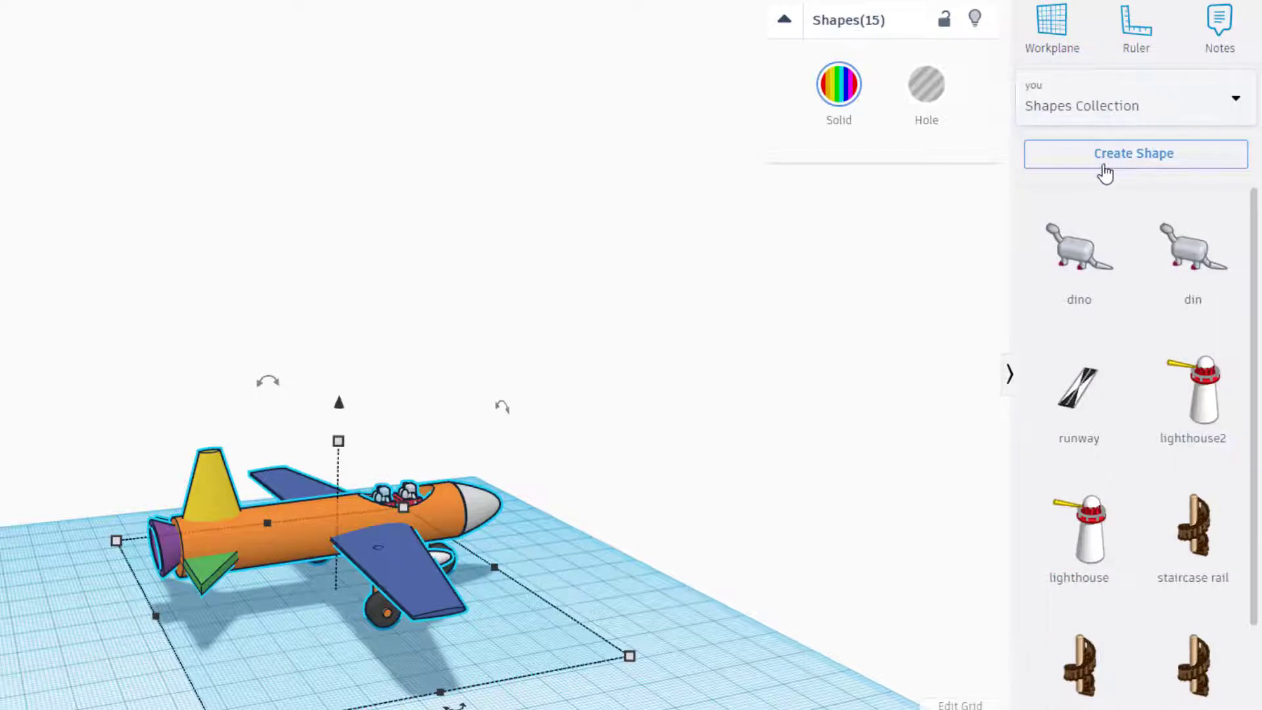
pyautogui.click(1105, 158)
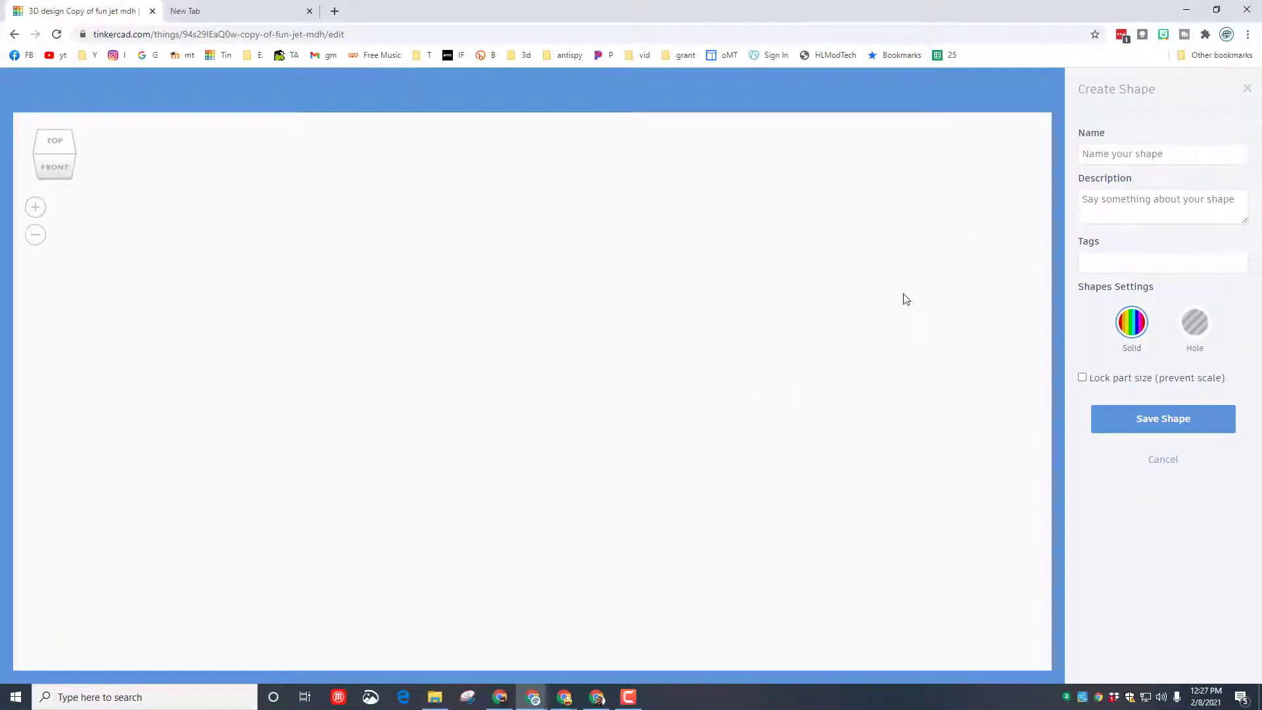
pyautogui.click(1140, 160)
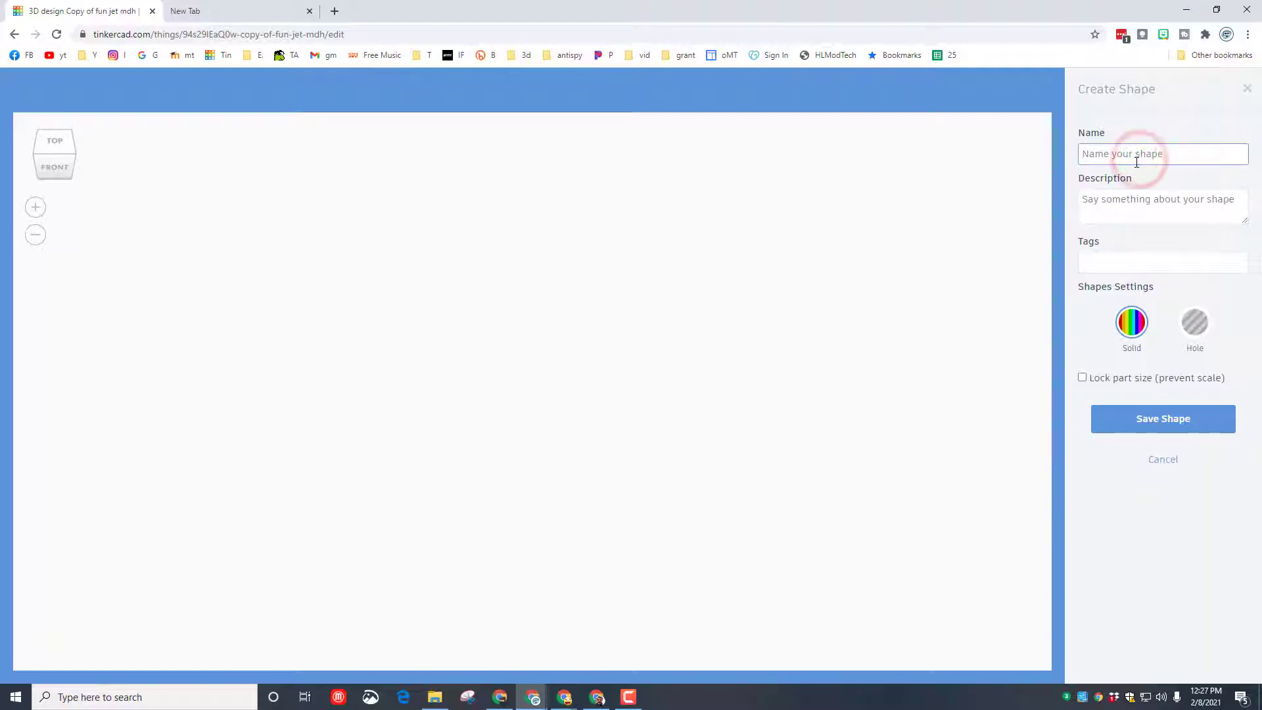
pyautogui.write('jet')
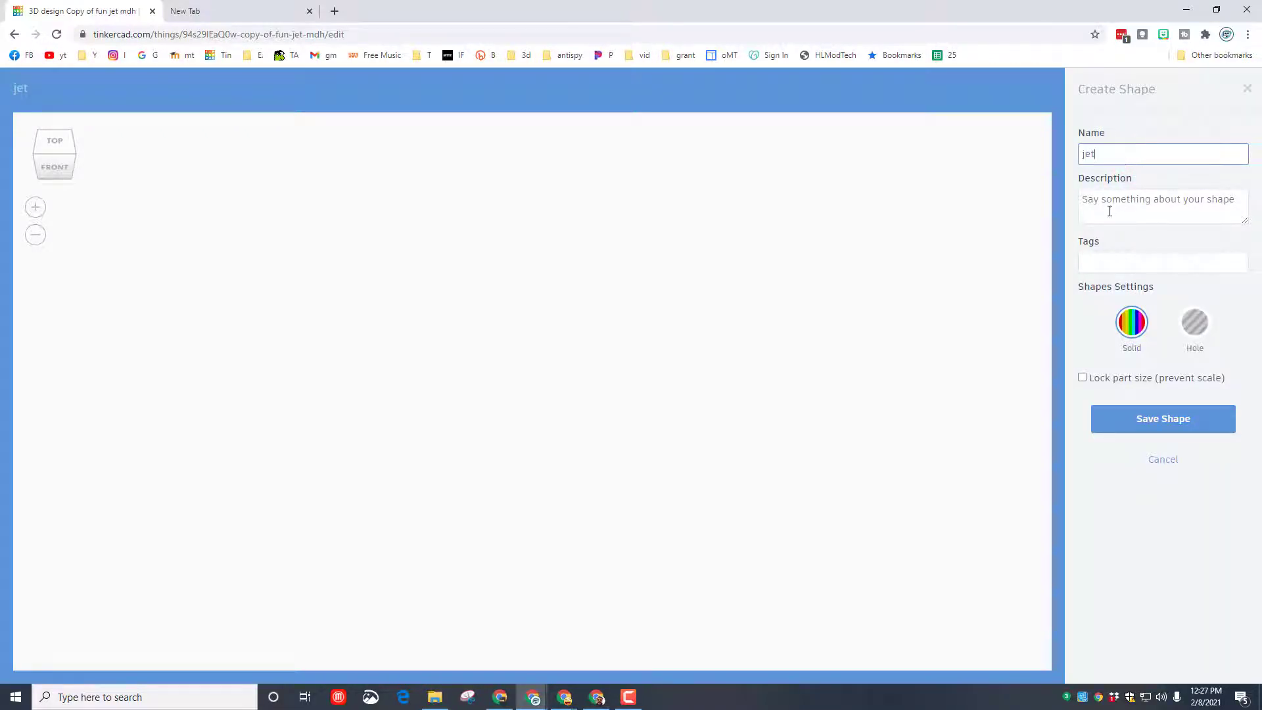
# Tag the shape 'airplane', check its angled preview, and save it.
pyautogui.click(1100, 262)
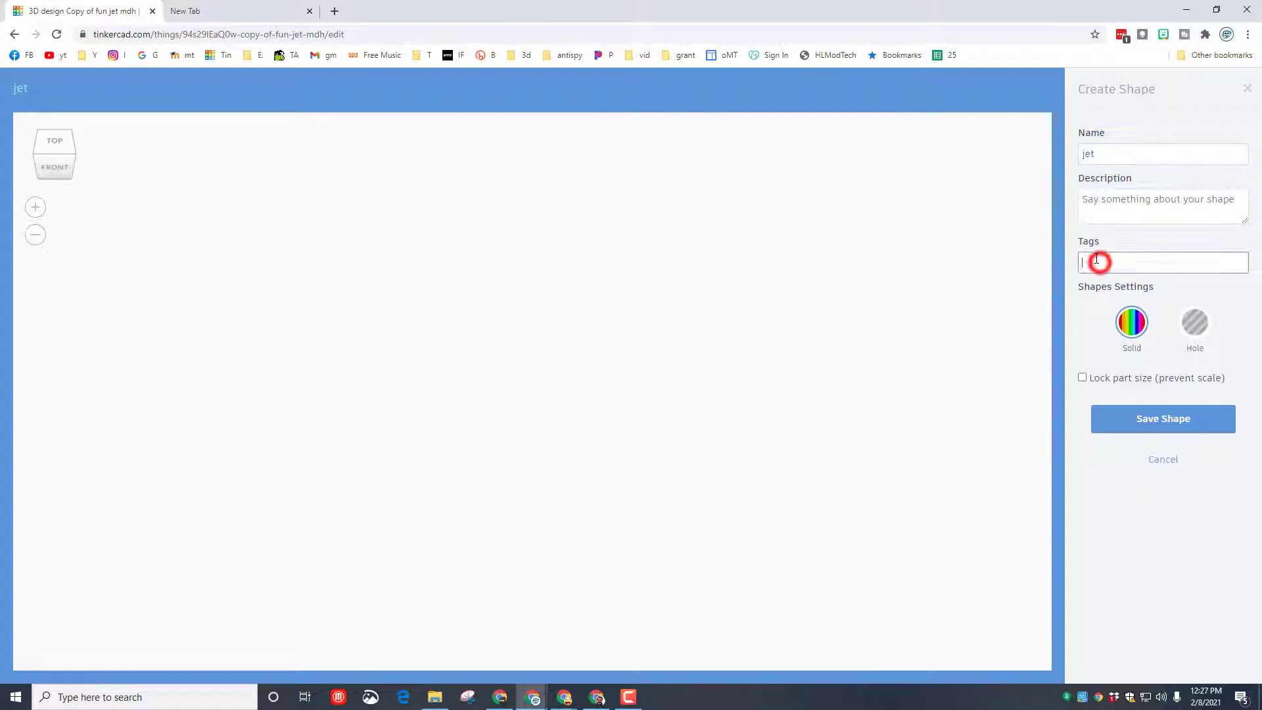
pyautogui.write('airplane')
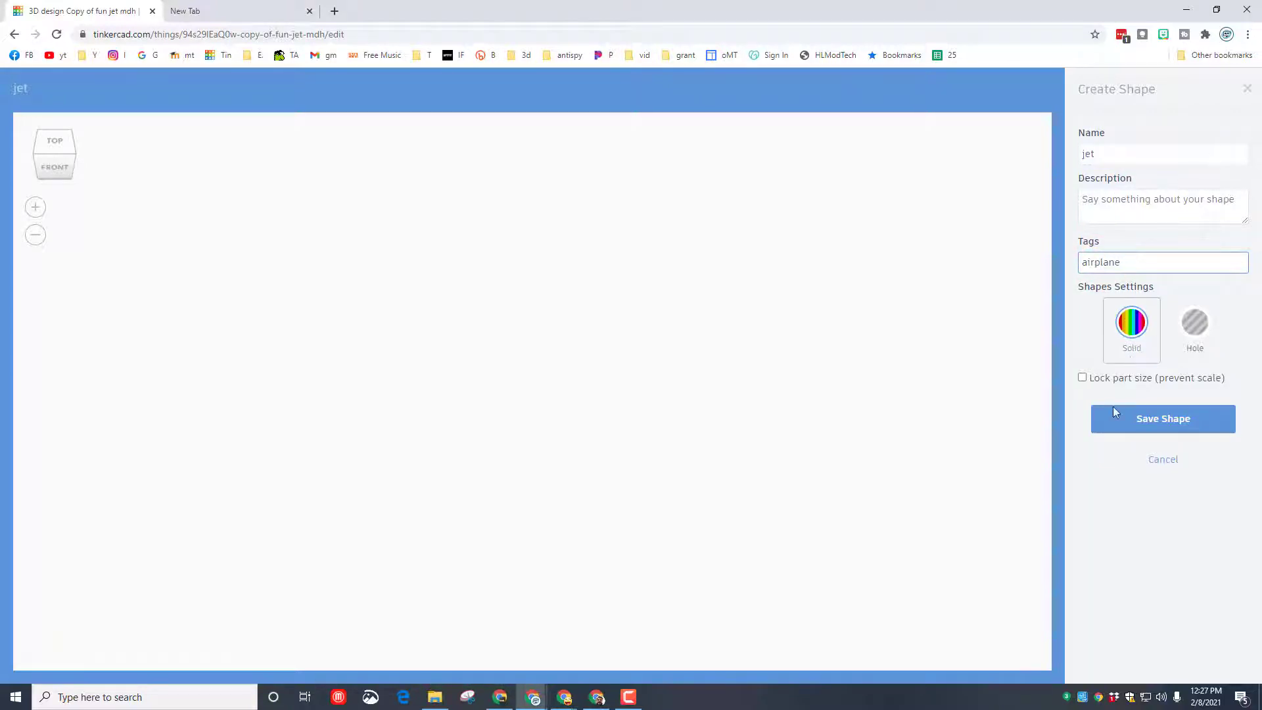
pyautogui.click(65, 155)
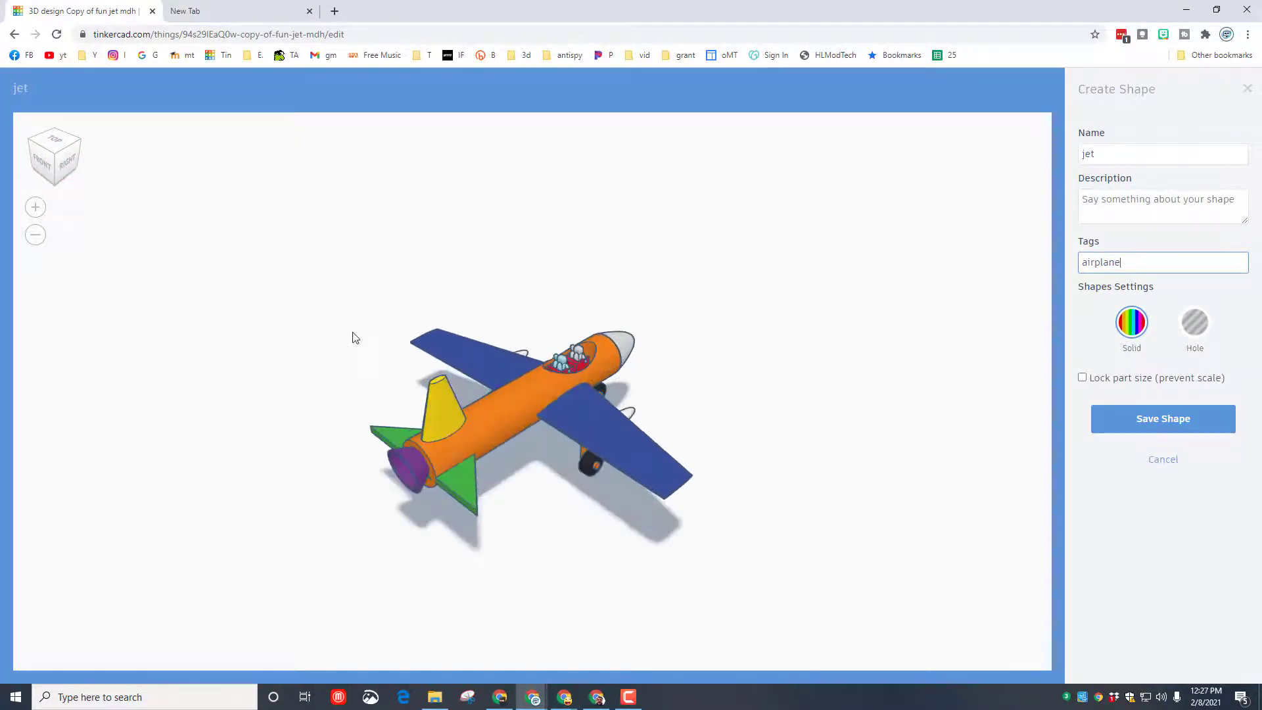
pyautogui.moveTo(176, 314); pyautogui.dragTo(161, 282)
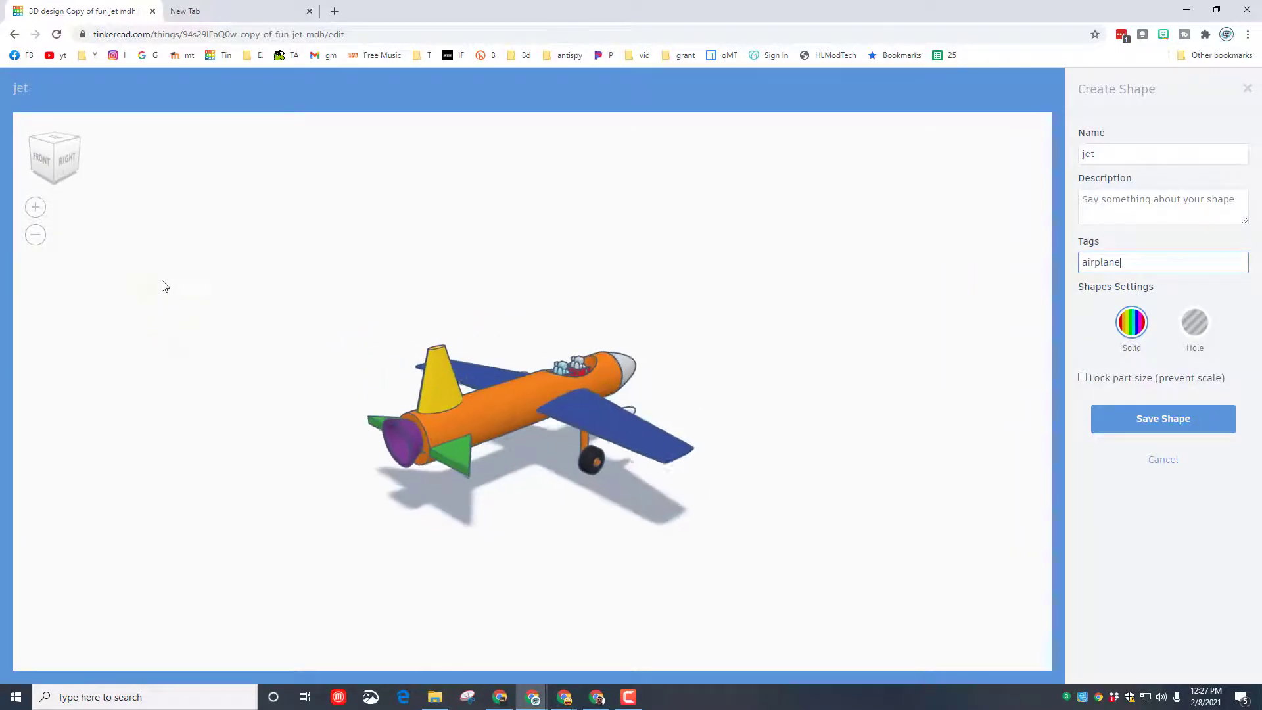
pyautogui.click(1134, 432)
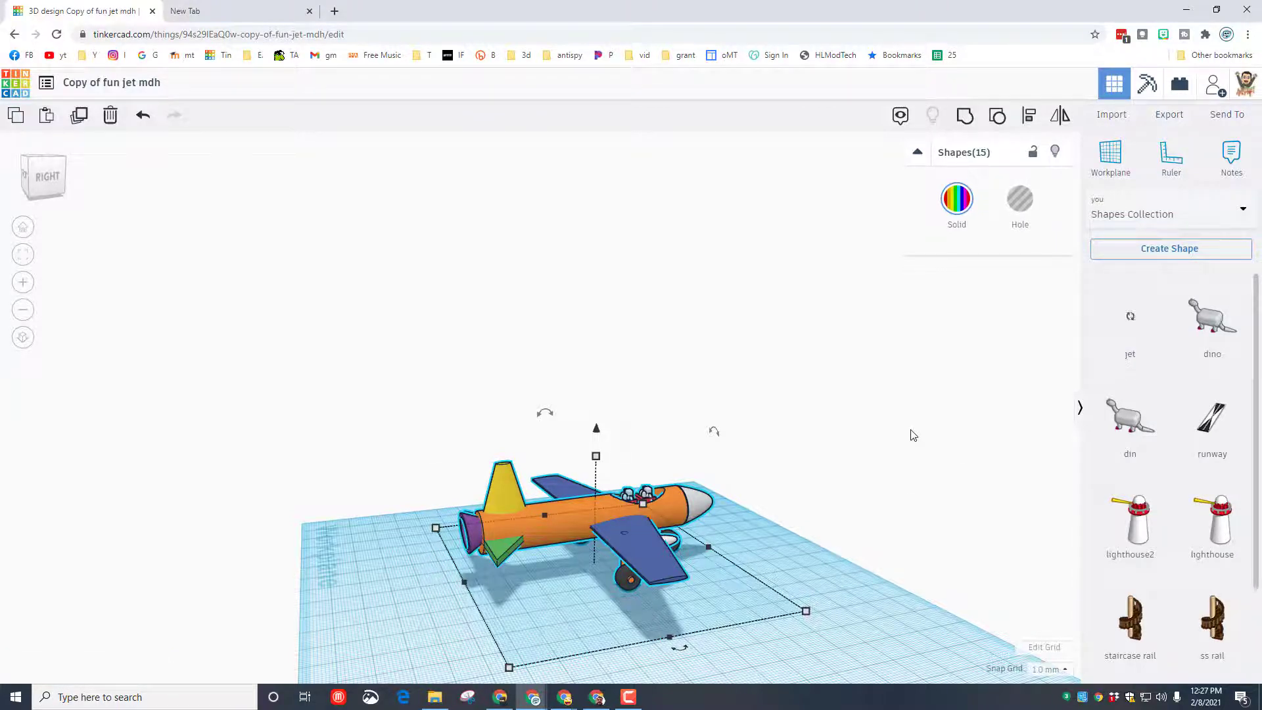
# Turn the orange fuselage red.
pyautogui.moveTo(963, 341); pyautogui.dragTo(699, 405, button='right')
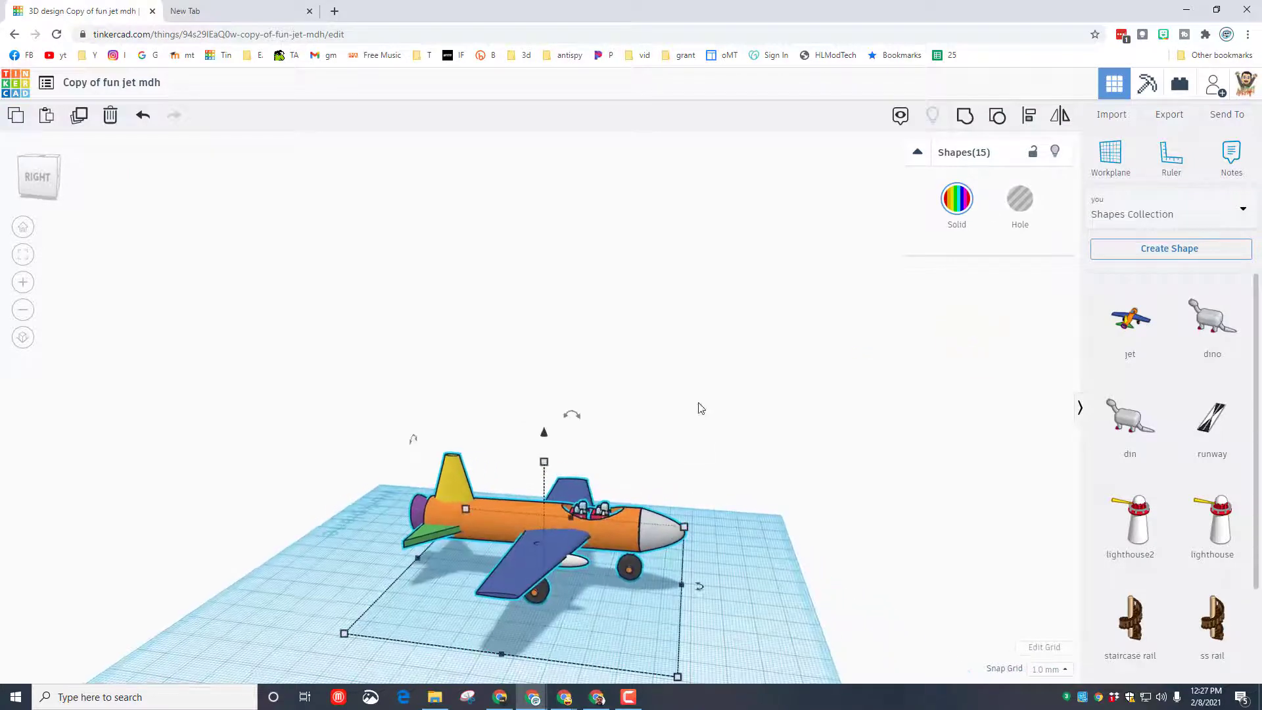
pyautogui.click(491, 449)
pyautogui.click(957, 199)
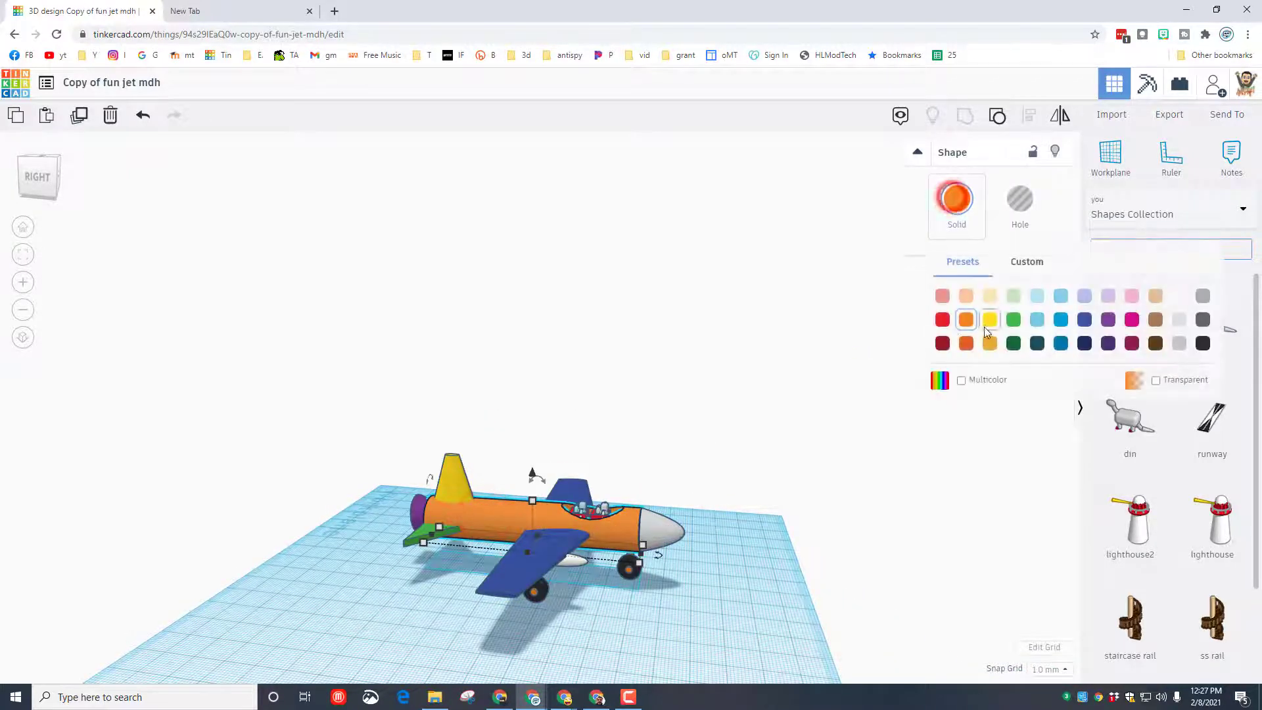
pyautogui.click(942, 319)
pyautogui.scroll(3, 536, 502)
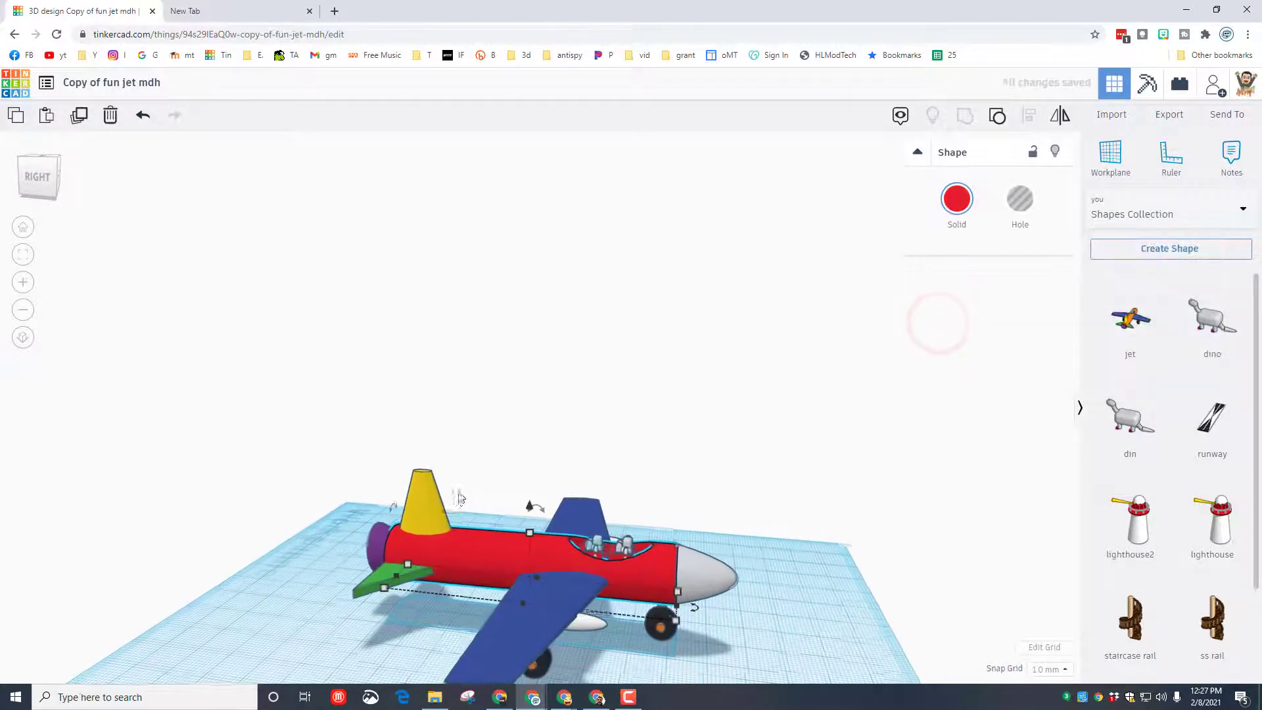
# Color the yellow cone fin dark blue and the green tail wing yellow.
pyautogui.click(430, 522)
pyautogui.click(953, 201)
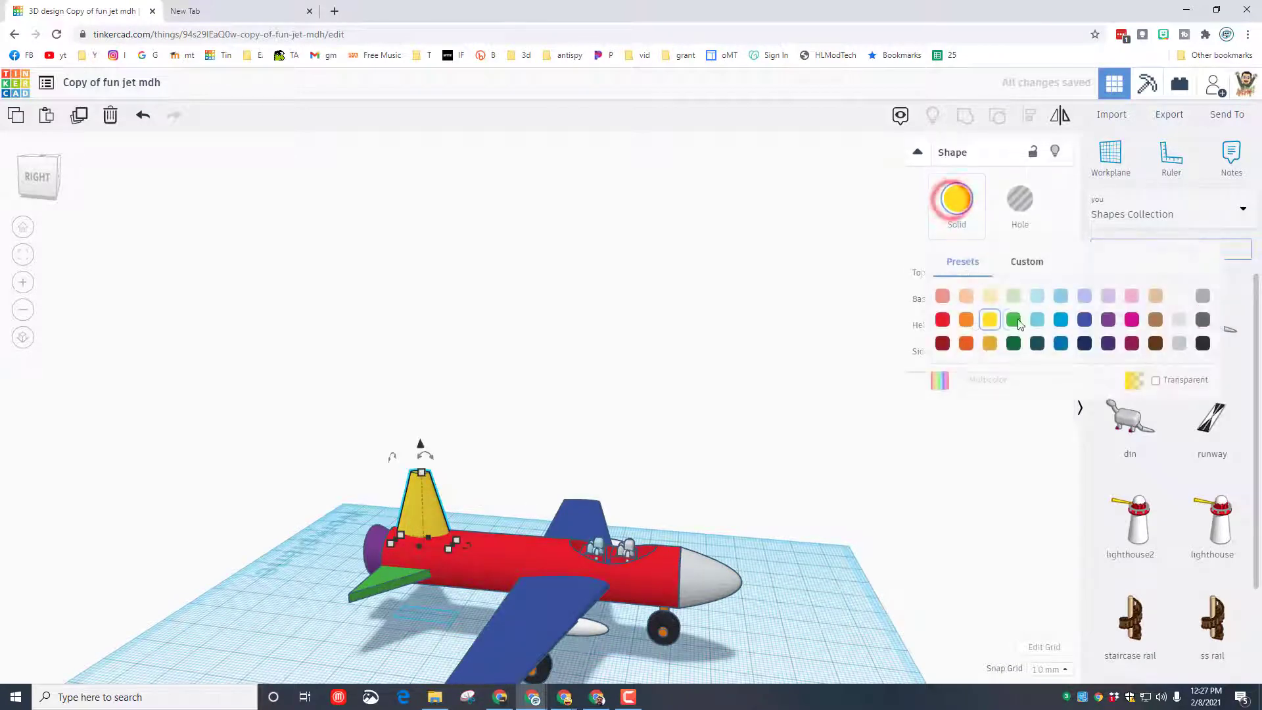
pyautogui.click(1084, 320)
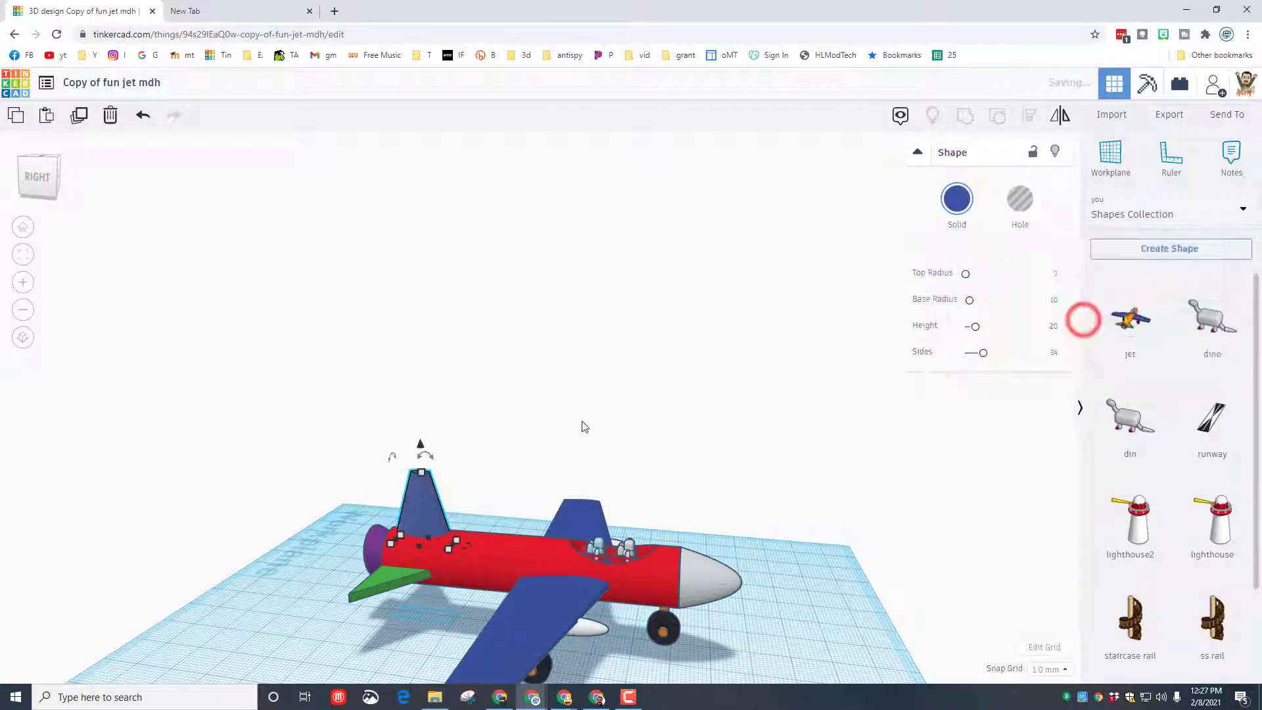
pyautogui.click(560, 425)
pyautogui.click(391, 577)
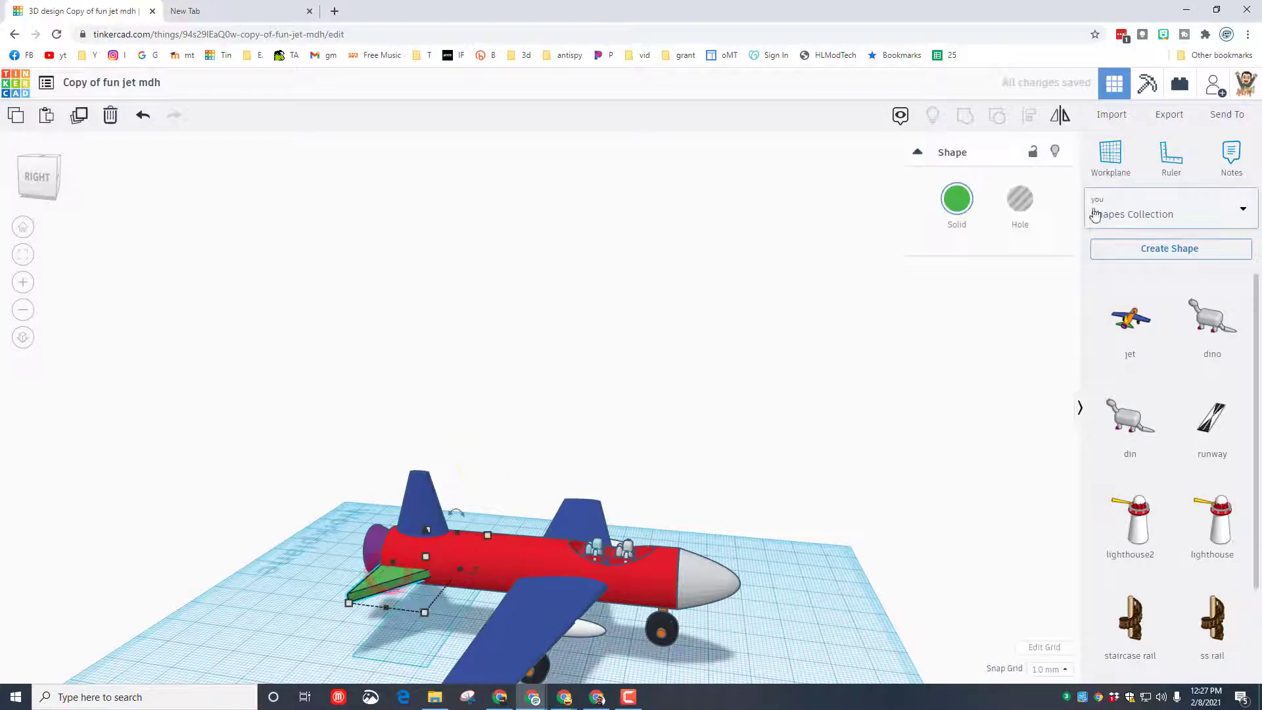
pyautogui.click(956, 199)
pyautogui.click(989, 319)
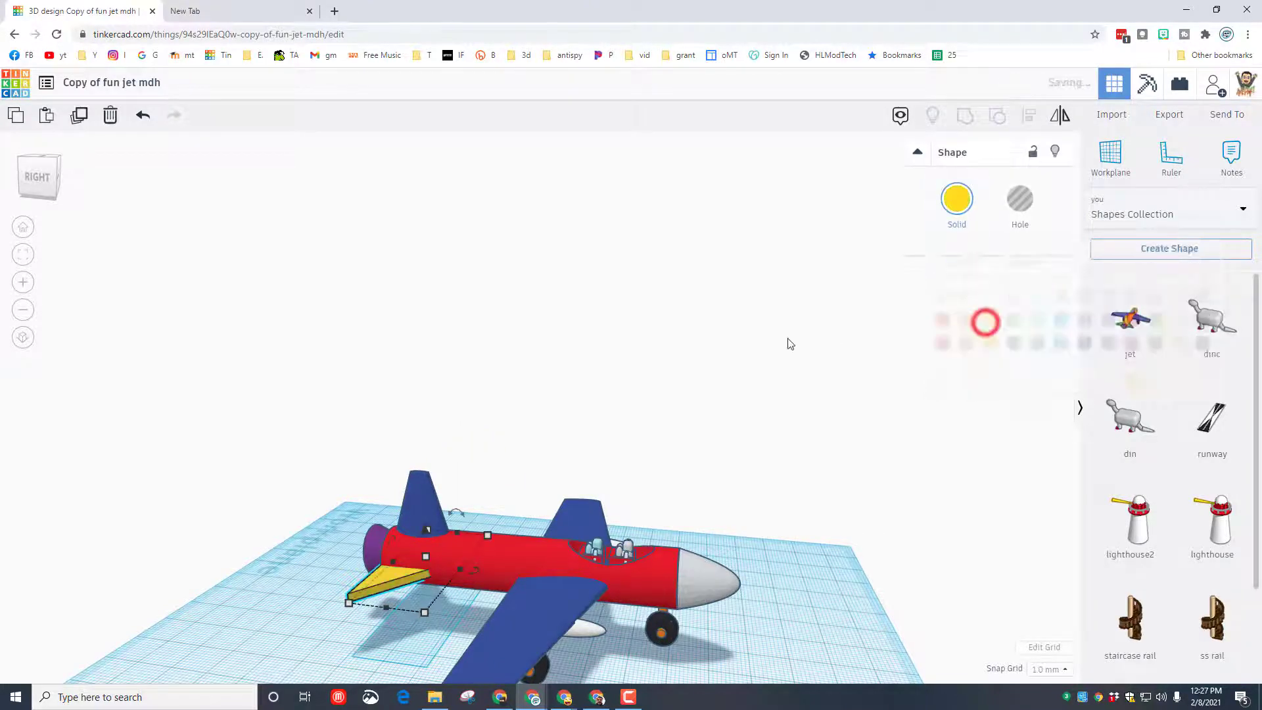
pyautogui.click(763, 344)
# Make the white nose cone dark blue.
pyautogui.moveTo(738, 443); pyautogui.dragTo(565, 578, button='right')
pyautogui.click(559, 581)
pyautogui.click(957, 199)
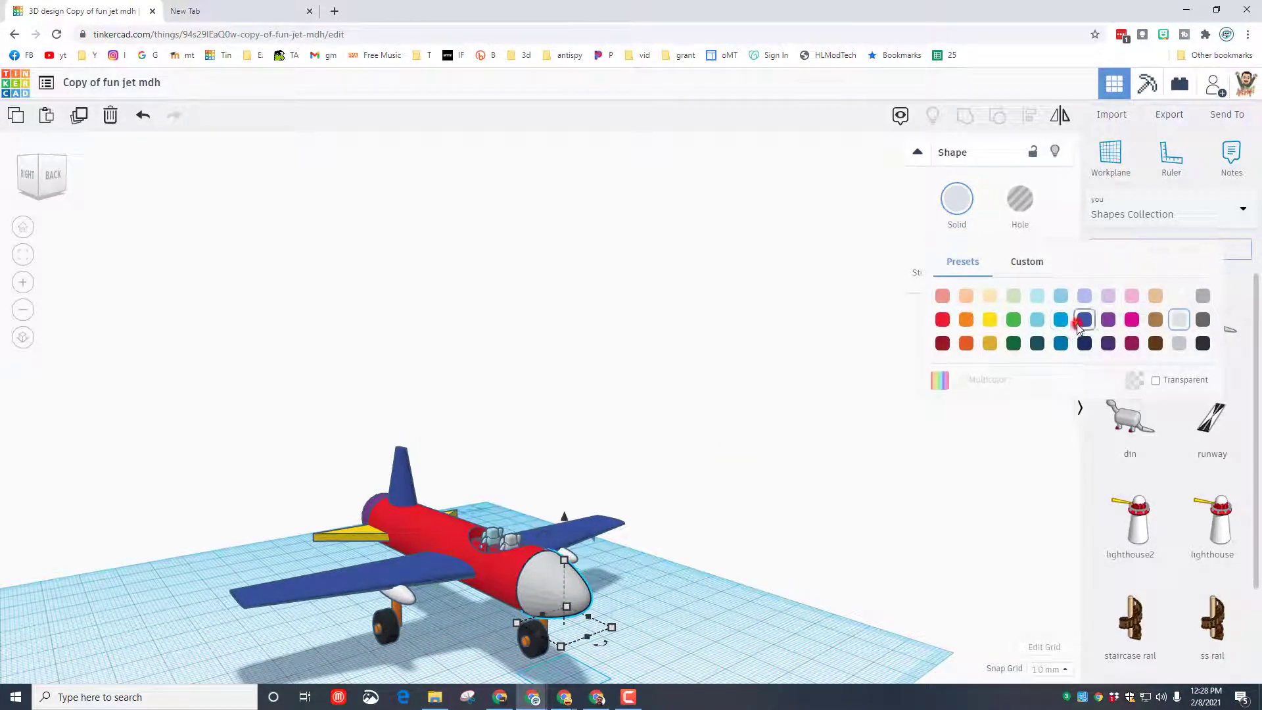
pyautogui.click(1083, 320)
pyautogui.click(834, 389)
# Turn the purple tail piece red, then box-select every part of the jet.
pyautogui.moveTo(467, 425); pyautogui.dragTo(611, 446, button='right')
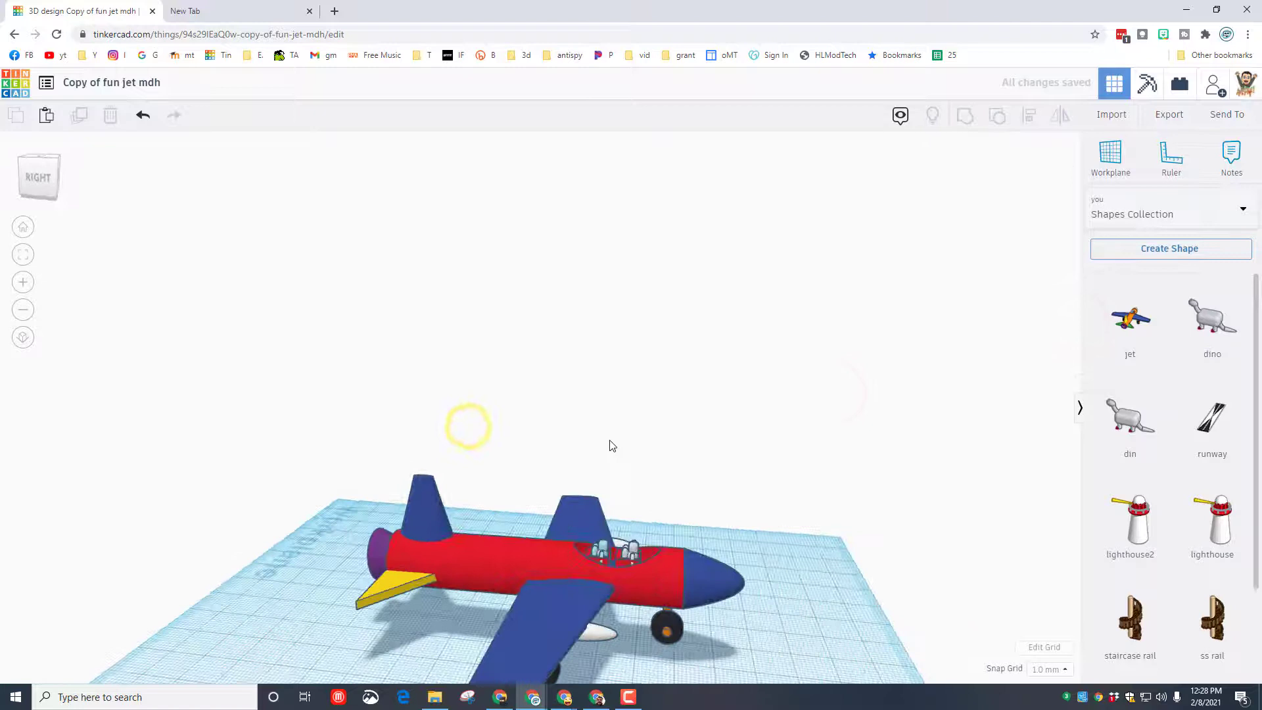
pyautogui.click(379, 554)
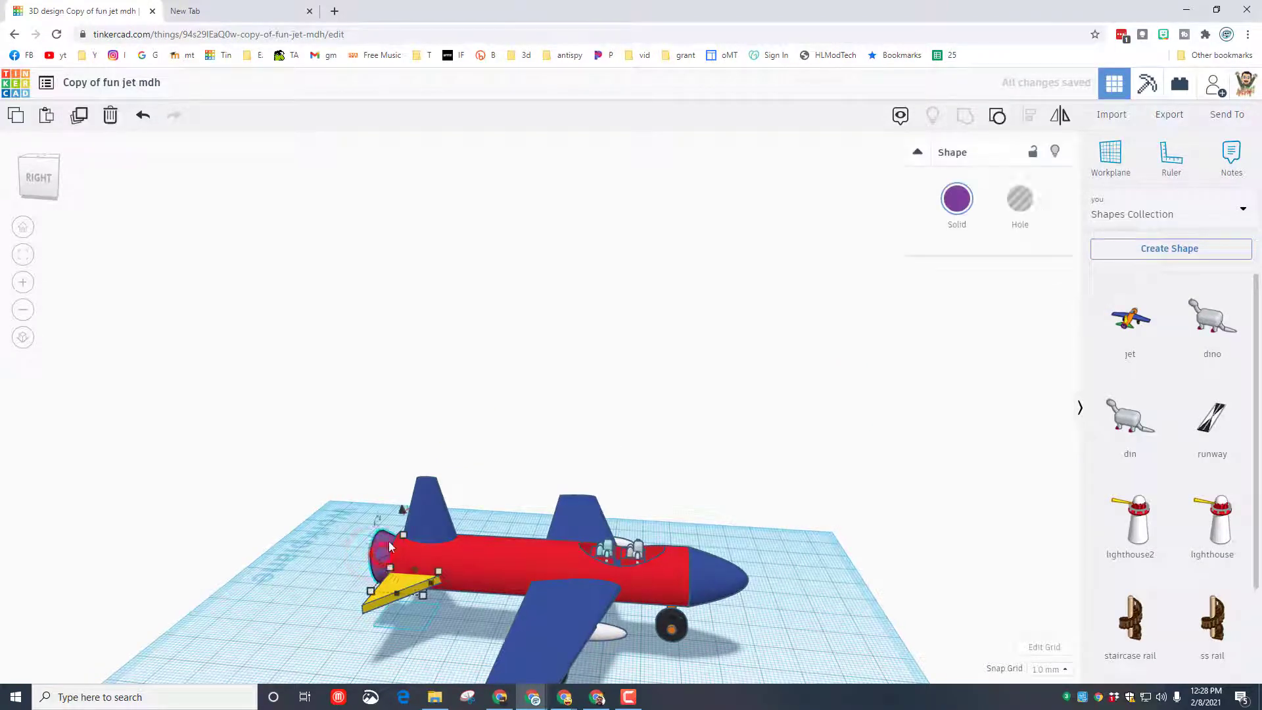
pyautogui.click(960, 202)
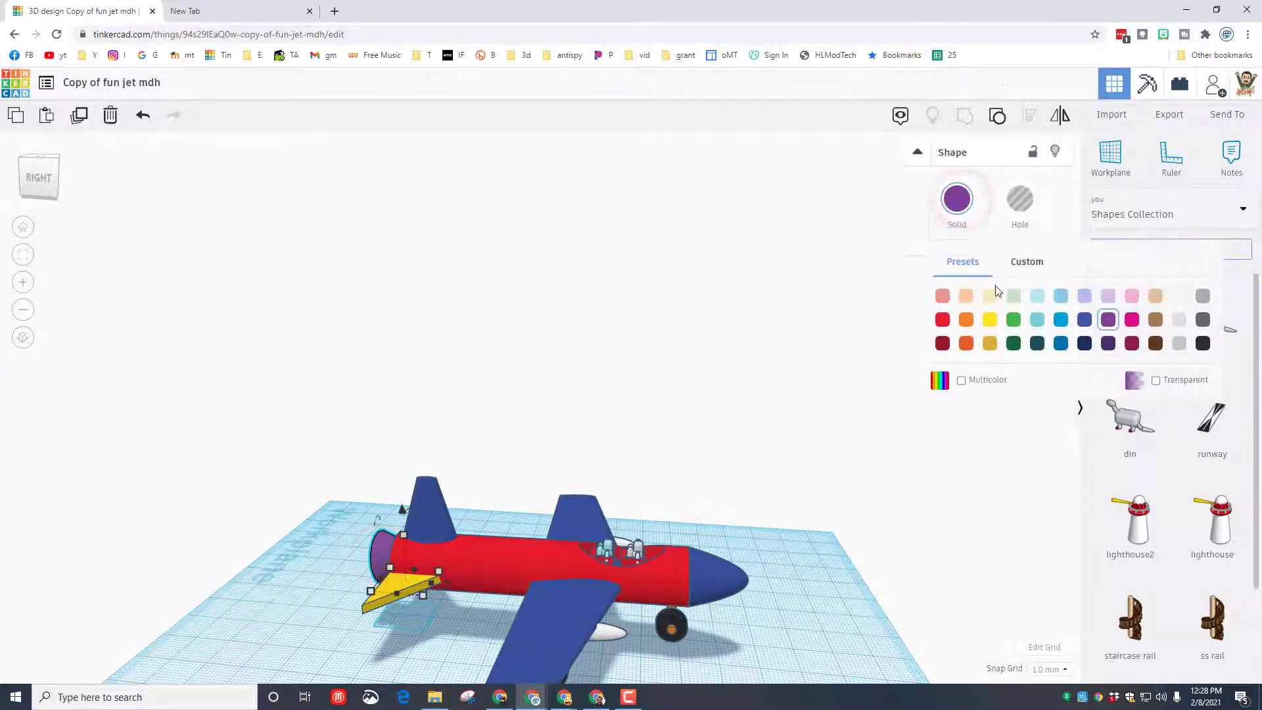
pyautogui.click(942, 320)
pyautogui.click(575, 380)
pyautogui.moveTo(719, 394); pyautogui.dragTo(539, 326, button='right')
pyautogui.moveTo(328, 397); pyautogui.dragTo(573, 634)
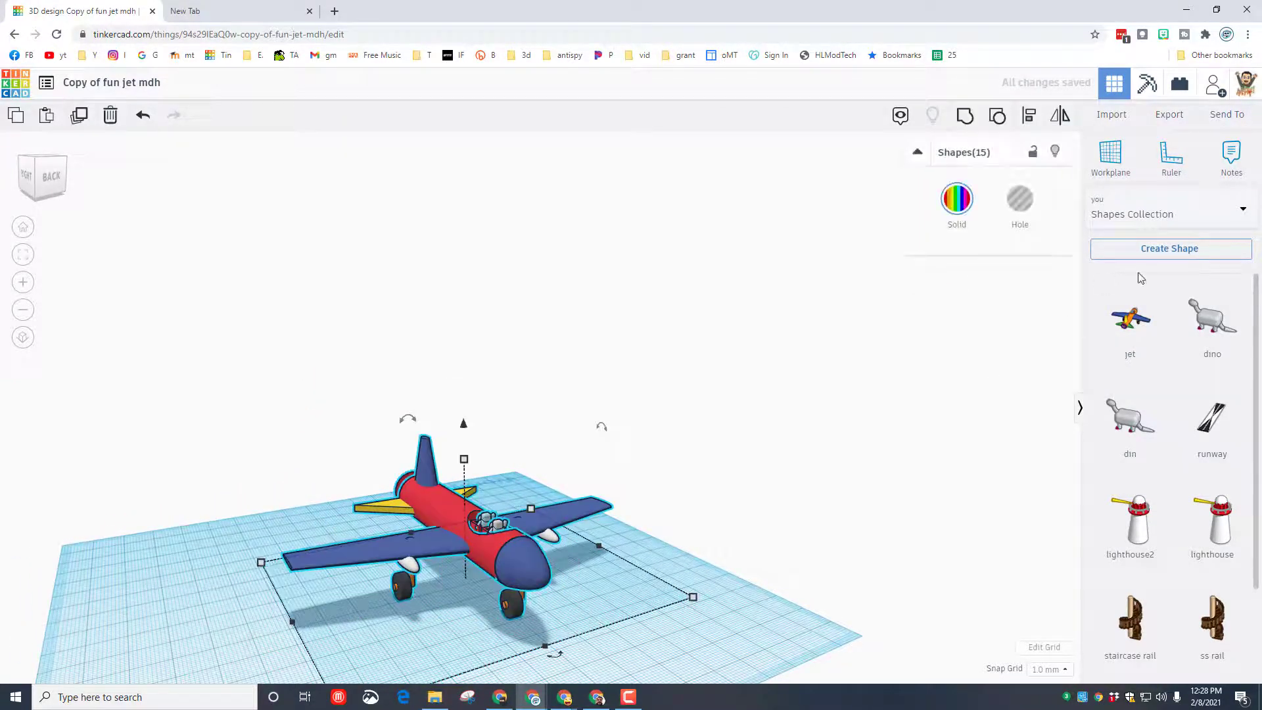
# Save the selected jet as custom shape 'jet red' tagged 'airplane'.
pyautogui.click(1176, 248)
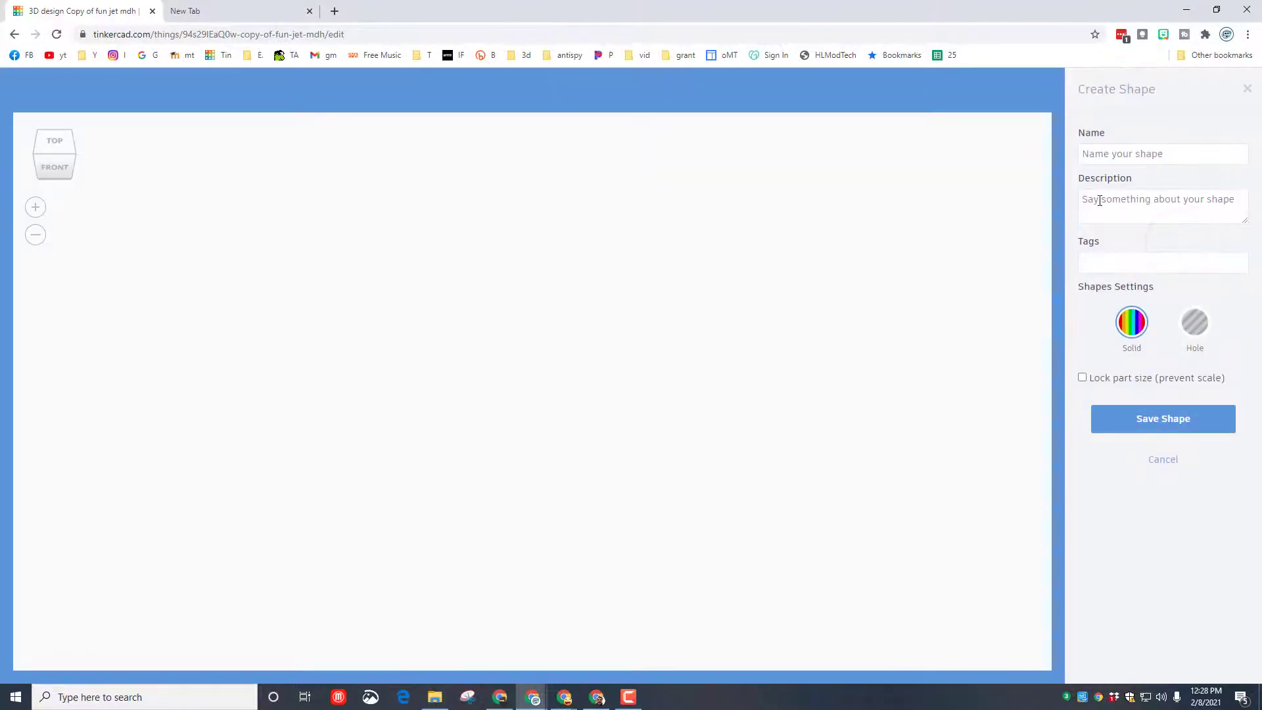
pyautogui.click(1099, 155)
pyautogui.write('jet red')
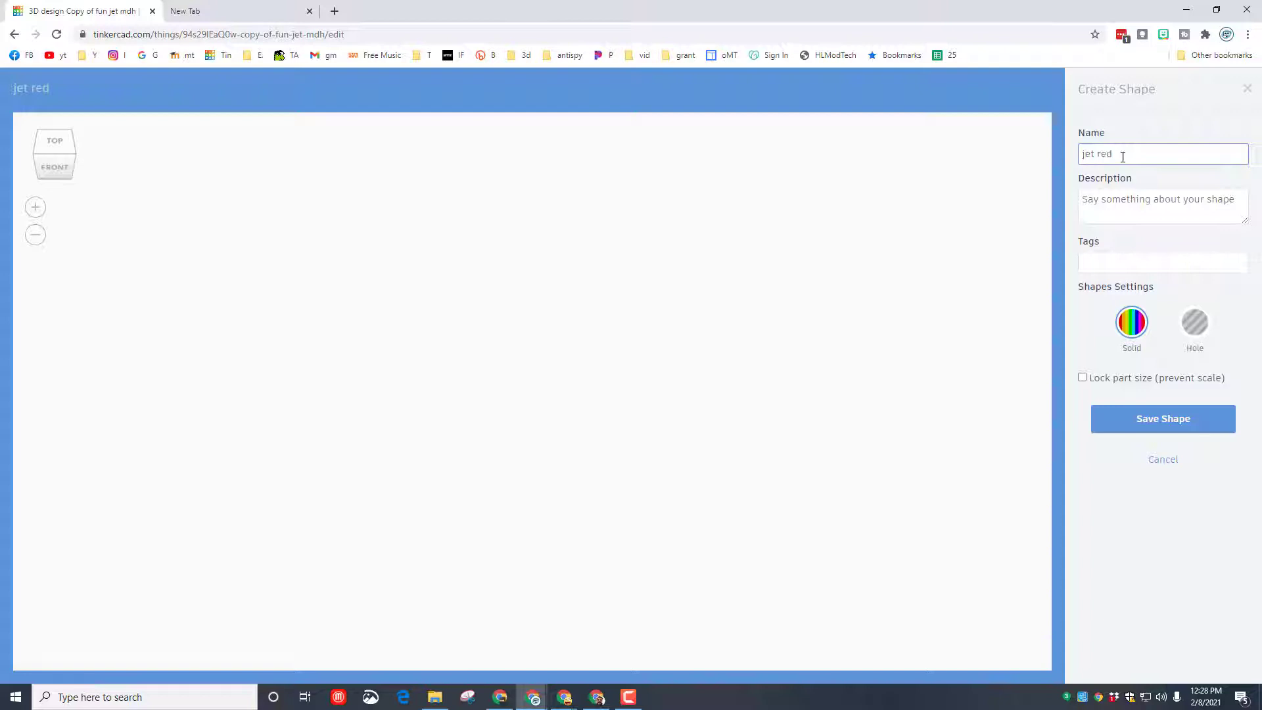
pyautogui.click(1104, 259)
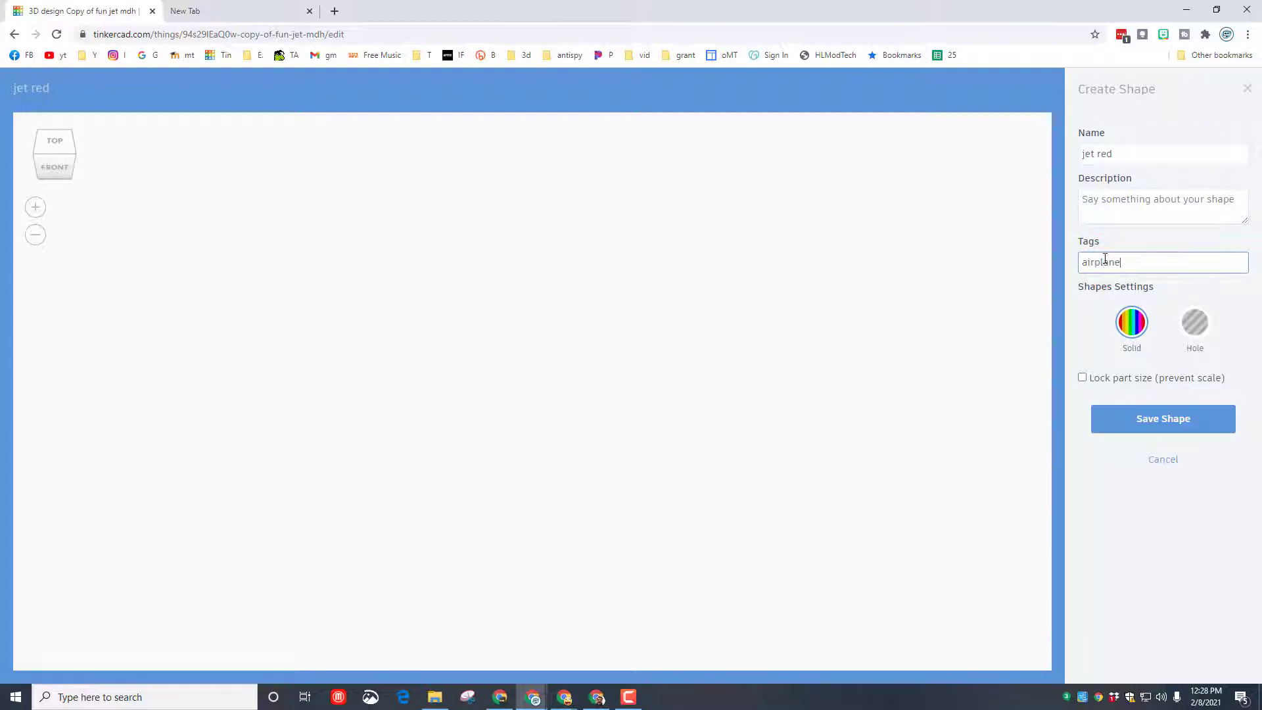
pyautogui.click(1137, 427)
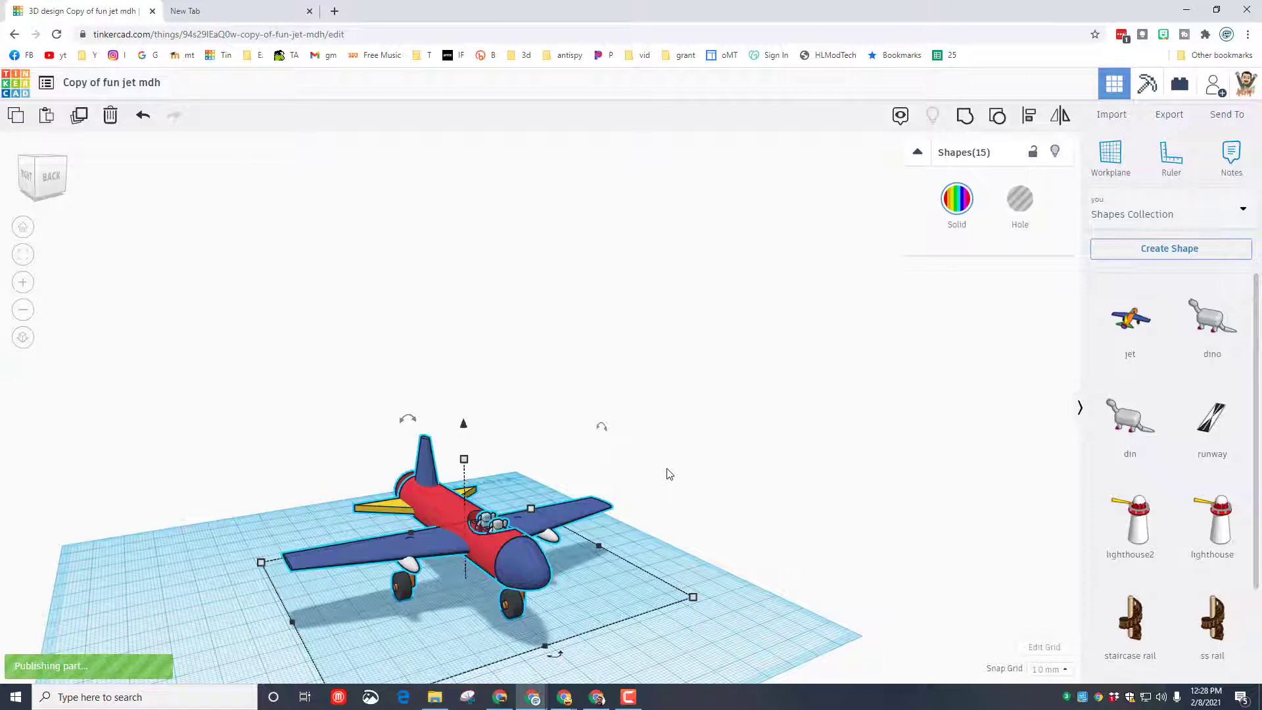
# Orbit around the red jet to inspect it from the front and above.
pyautogui.moveTo(157, 574); pyautogui.dragTo(182, 559, button='right')
pyautogui.moveTo(1130, 315)
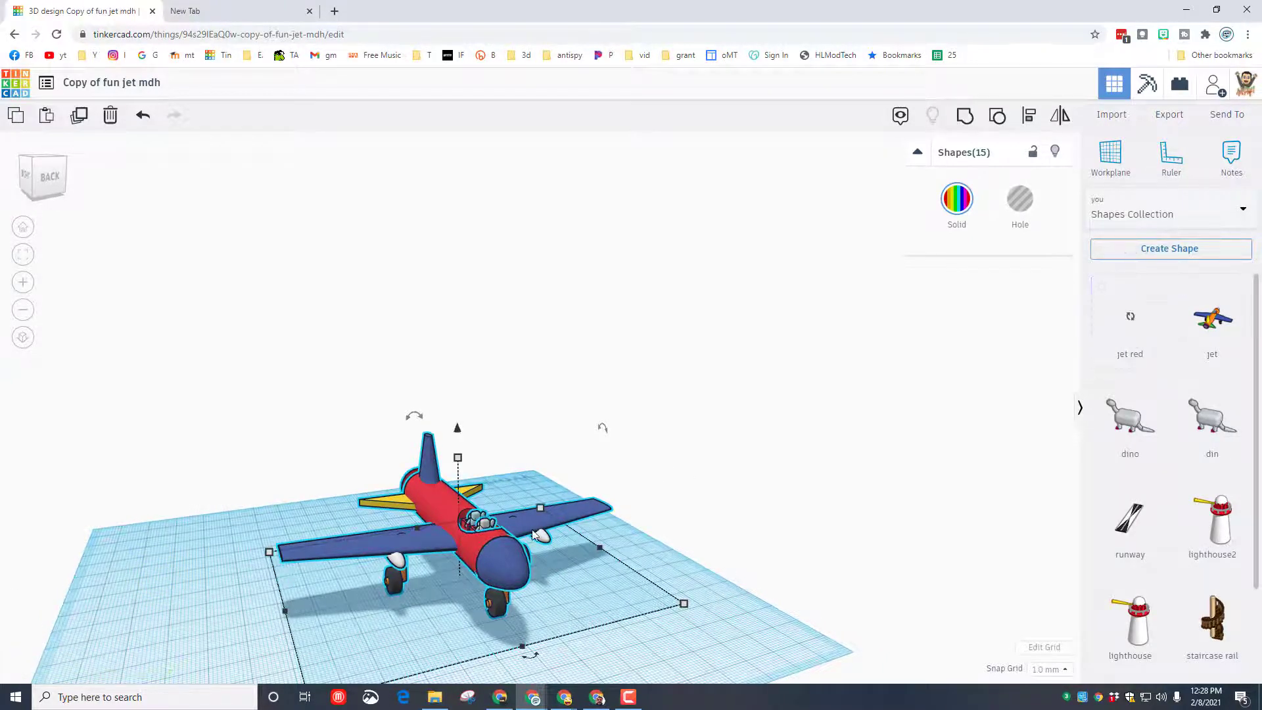
pyautogui.moveTo(533, 534)
pyautogui.mouseDown(button='right')
pyautogui.moveTo(677, 530)
pyautogui.moveTo(519, 530)
pyautogui.mouseUp(button='right')
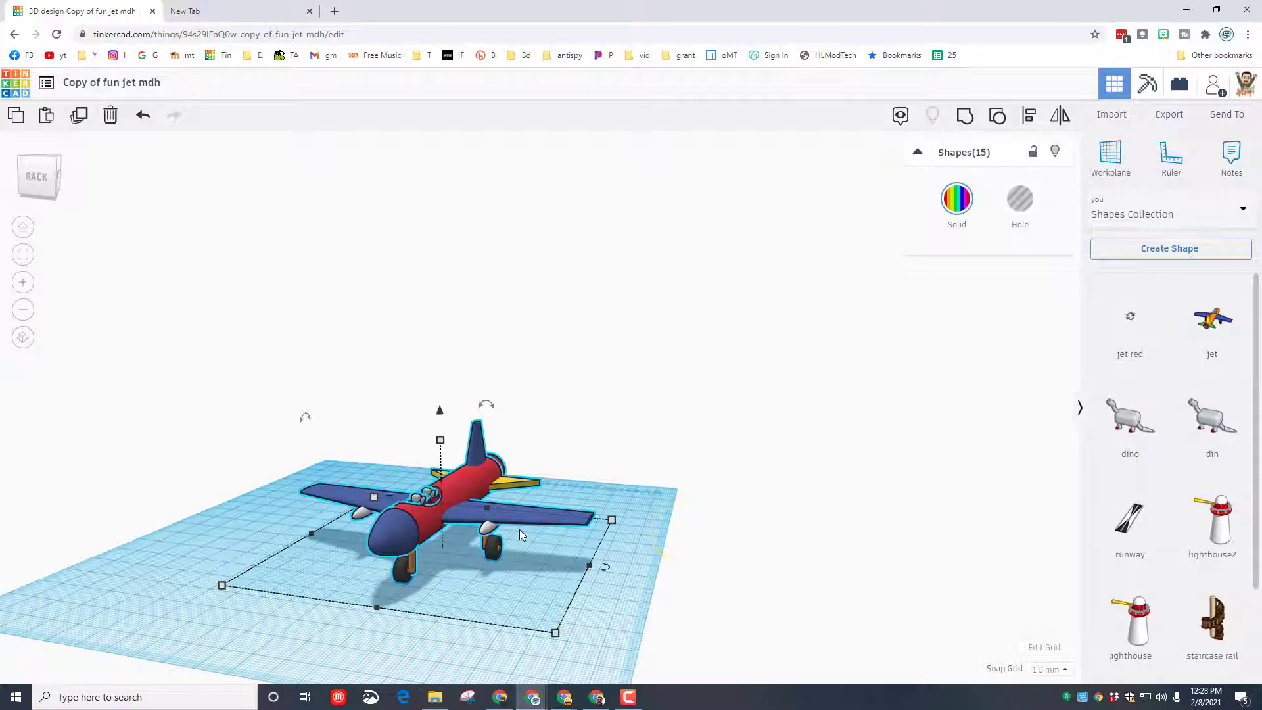
pyautogui.moveTo(1023, 389); pyautogui.dragTo(1049, 399, button='right')
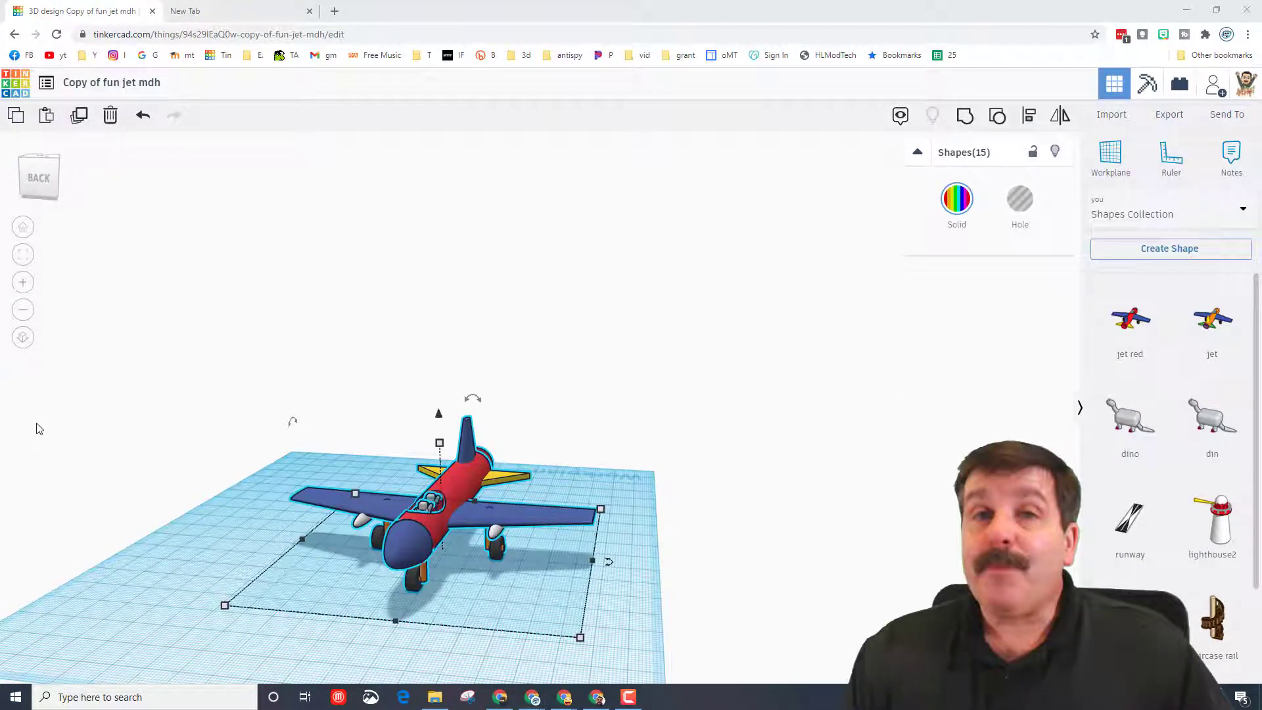
pyautogui.moveTo(178, 479); pyautogui.dragTo(245, 485, button='right')
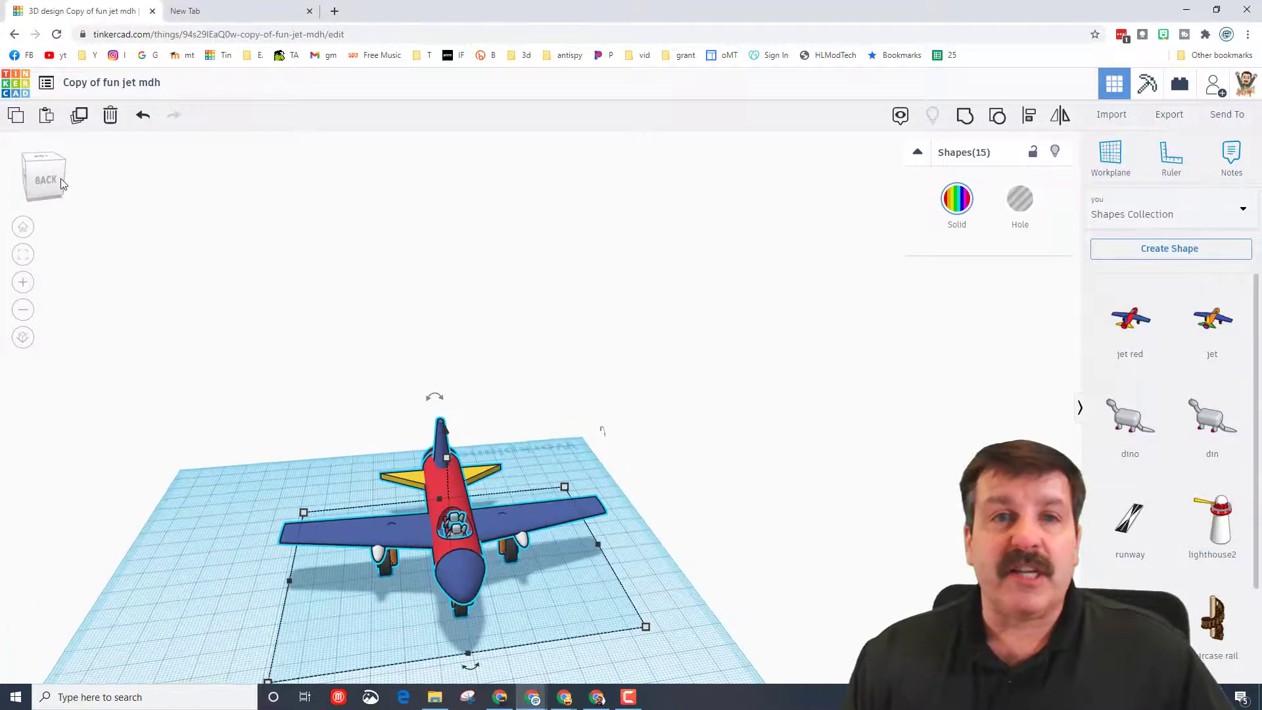
# Create a new blank design from the dashboard and rename it 'airport mdh2'.
pyautogui.click(9, 97)
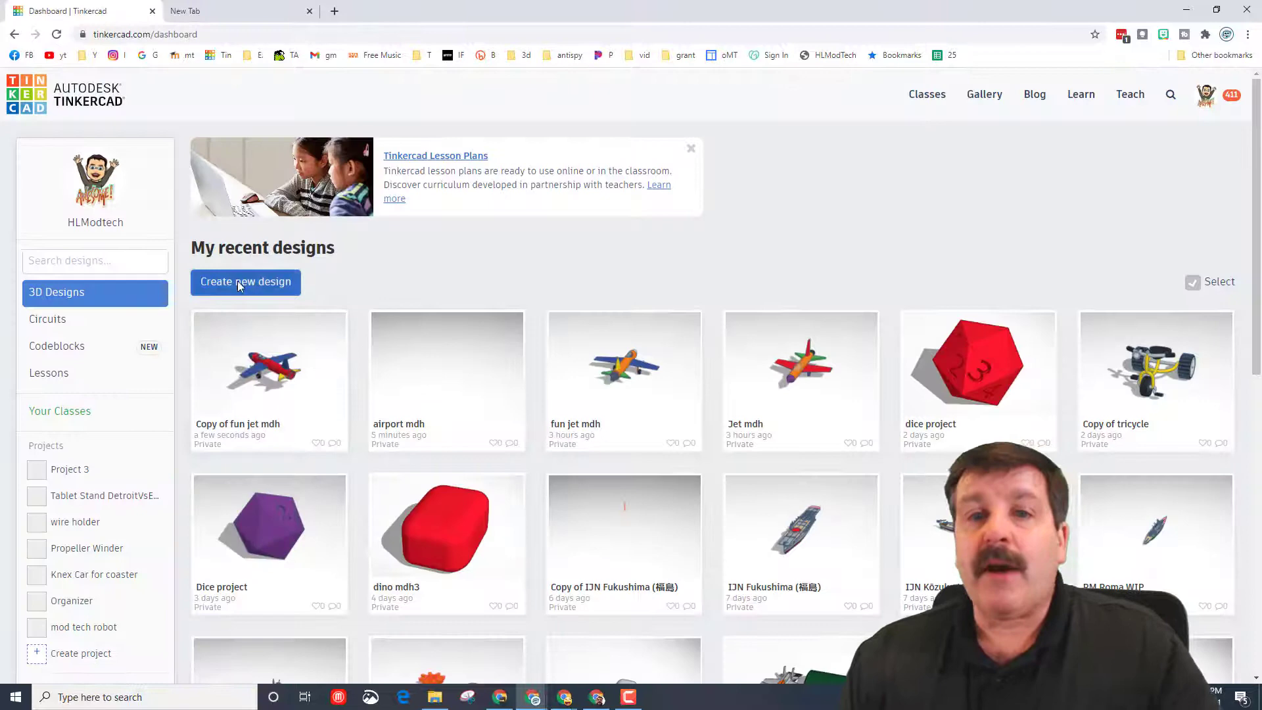
pyautogui.click(240, 282)
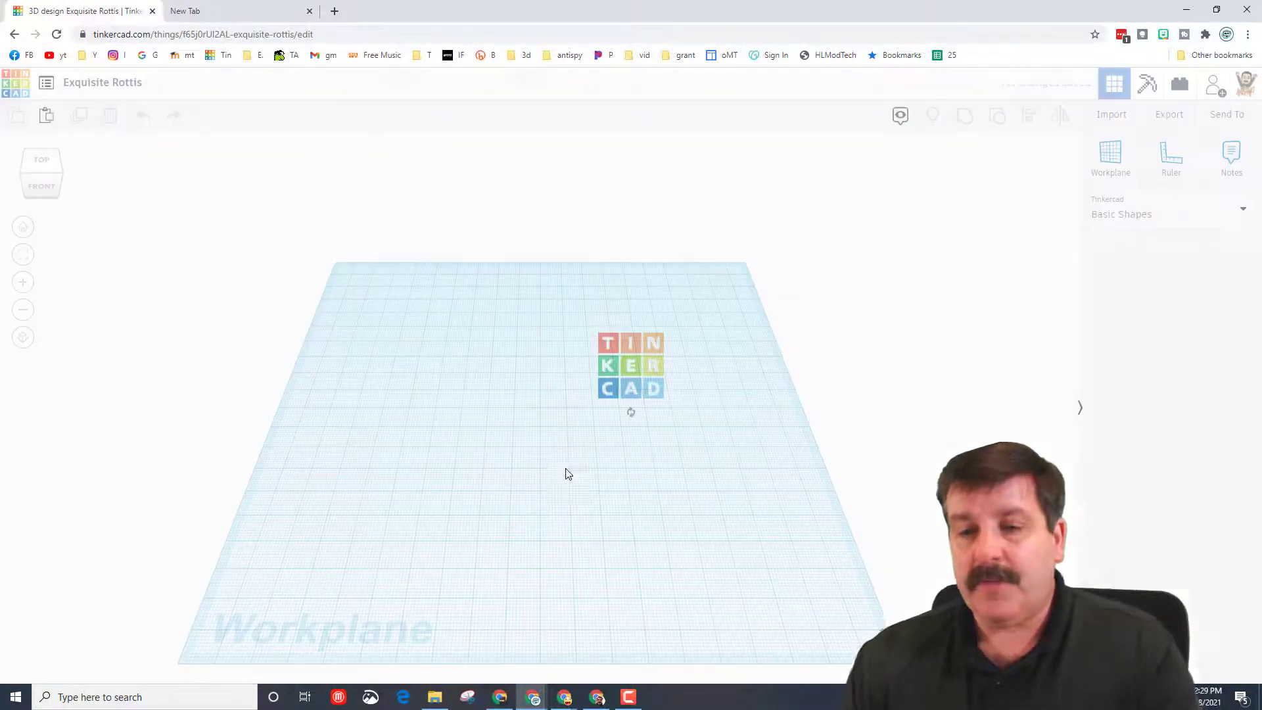
pyautogui.click(113, 86)
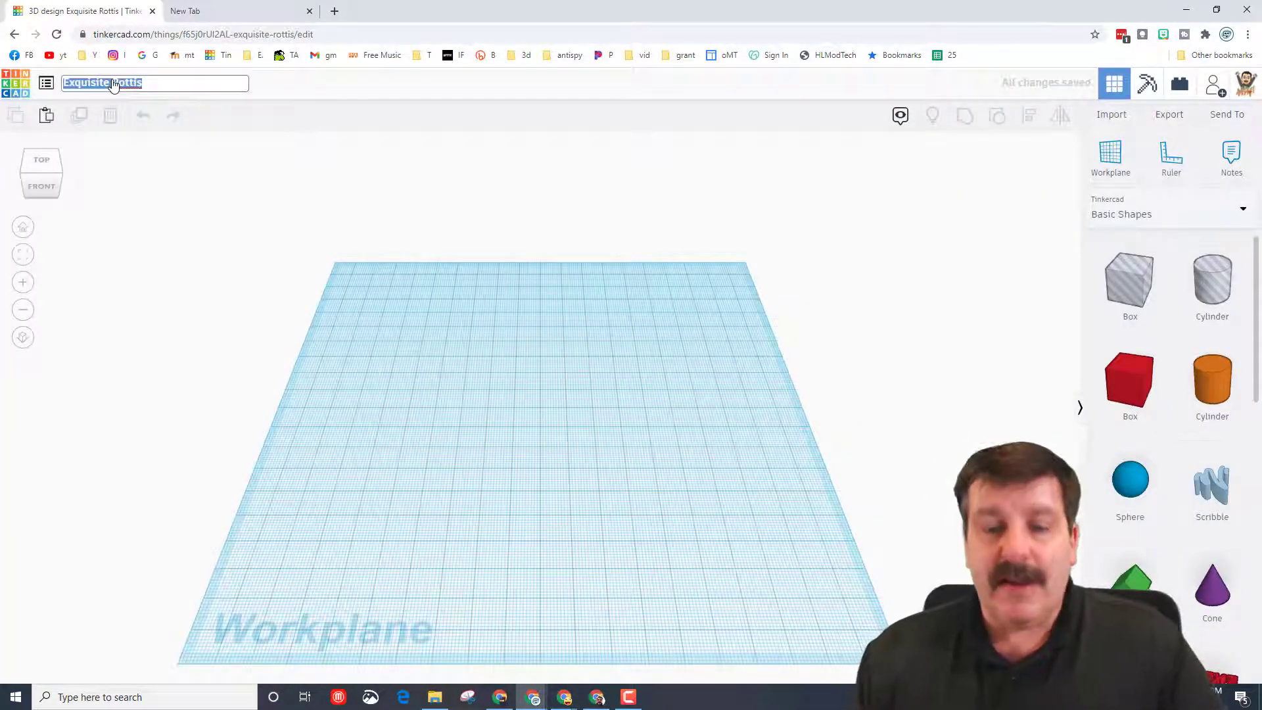
pyautogui.write('airp')
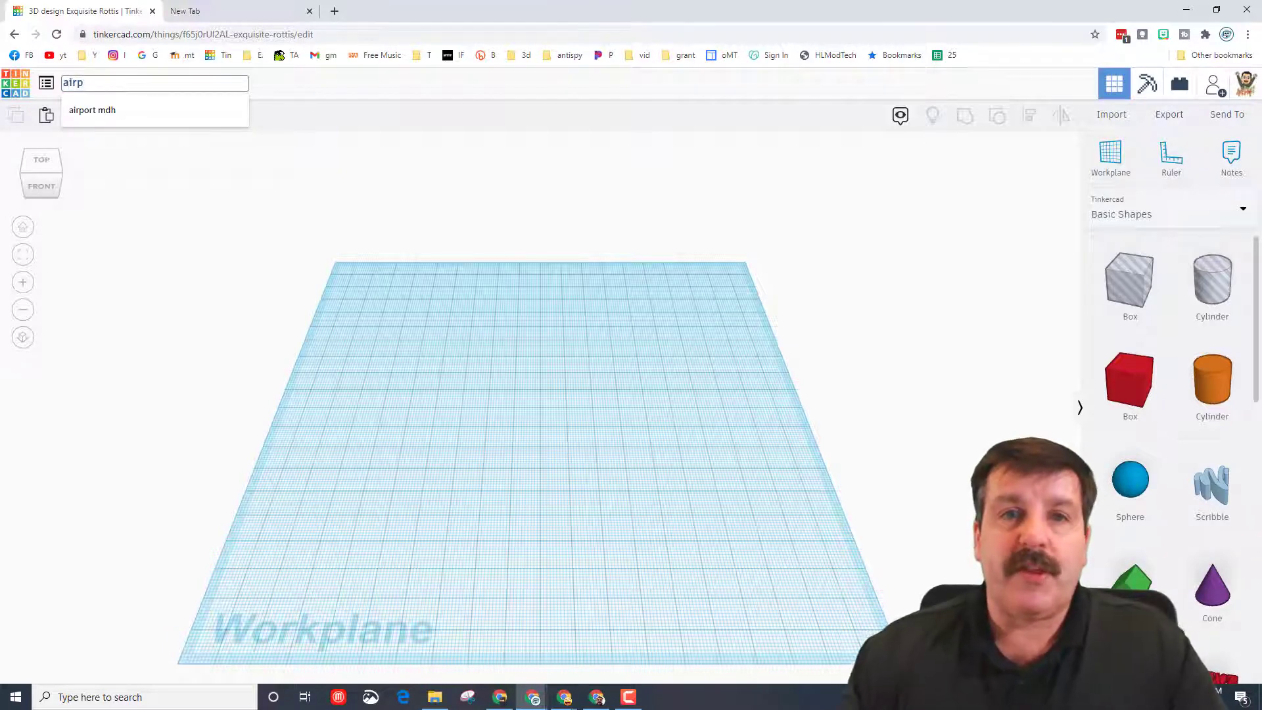
pyautogui.press('Down')
pyautogui.press('Return')
pyautogui.press('Return')
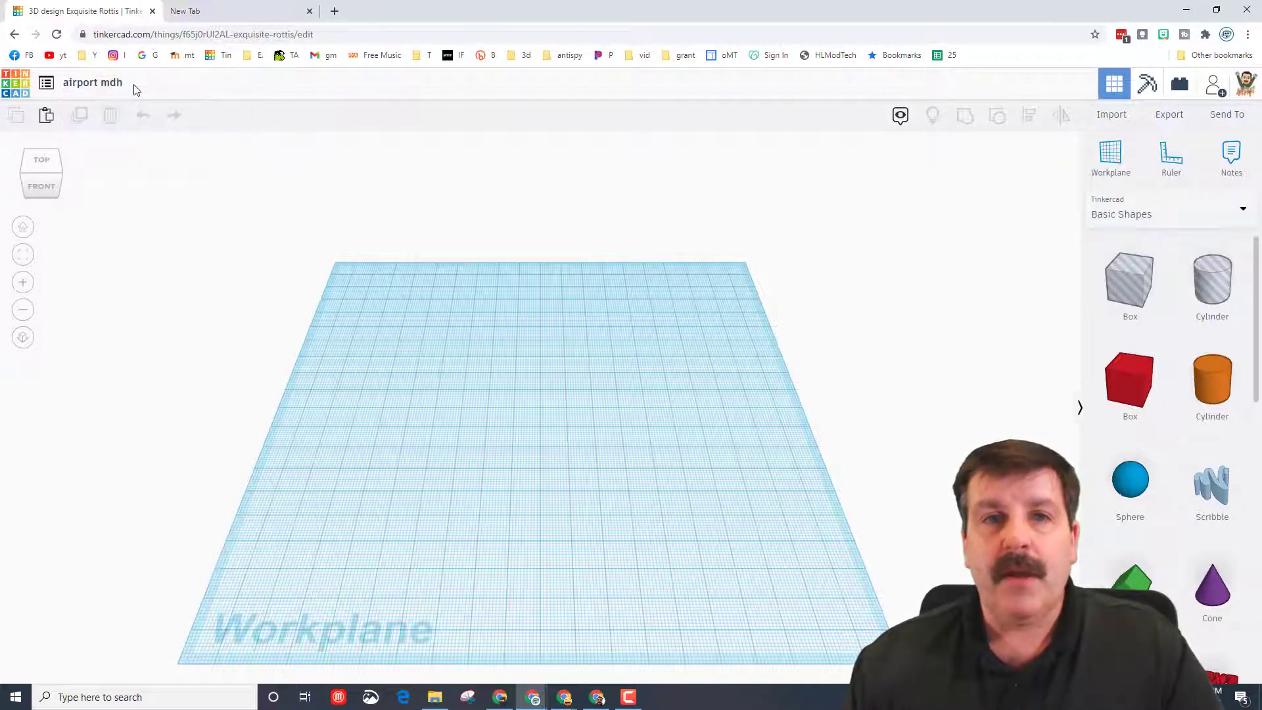
pyautogui.click(122, 85)
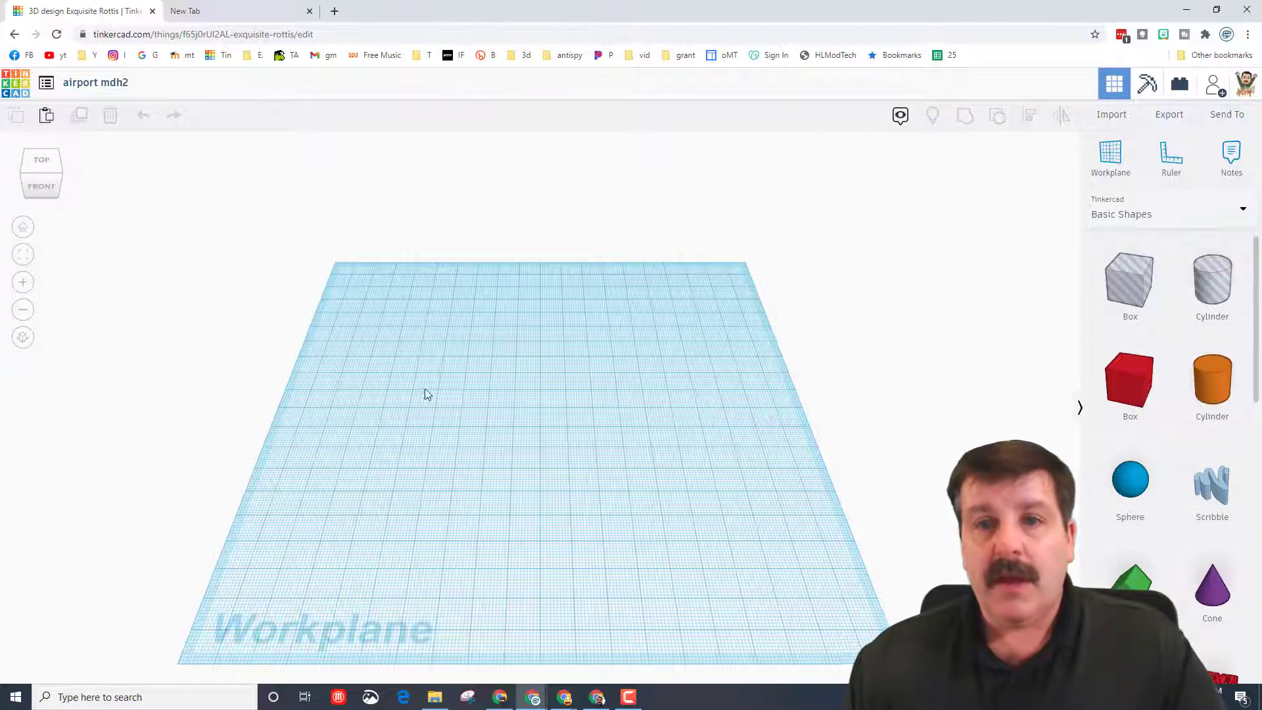
pyautogui.scroll(-3, 851, 485)
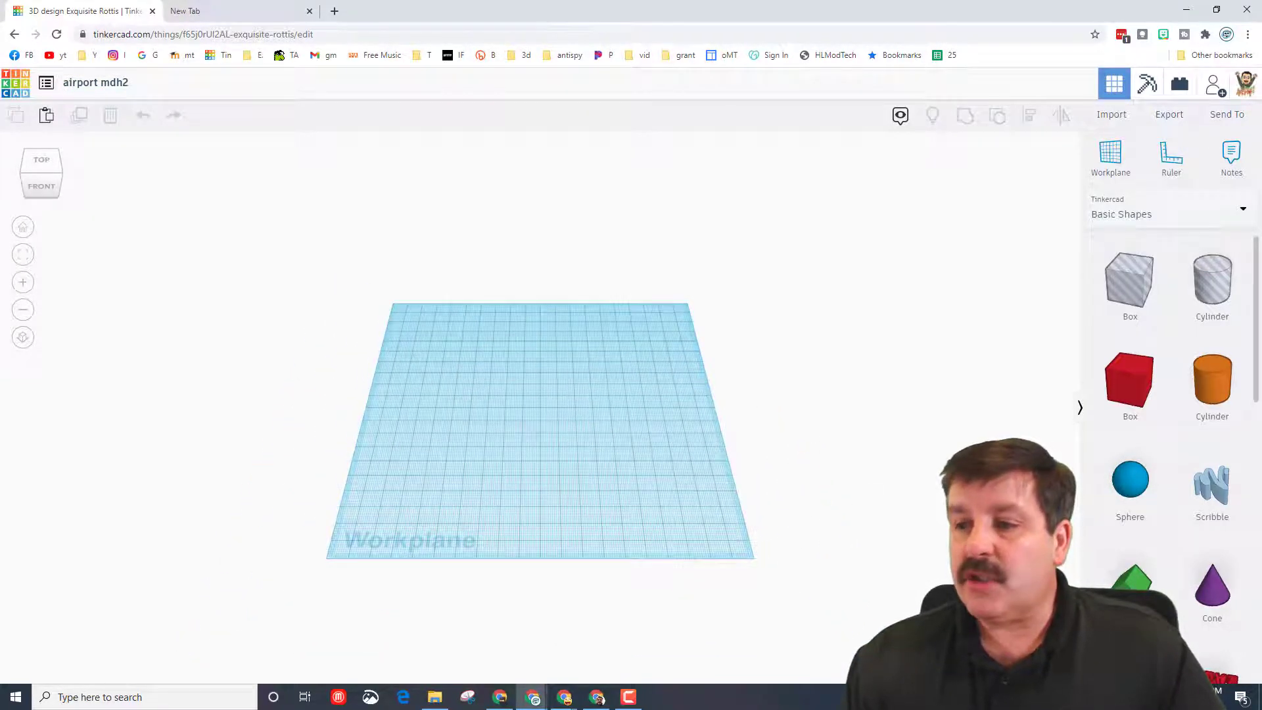
# Set the workplane grid to 500 mm width and 500 mm length and apply it.
pyautogui.click(972, 666)
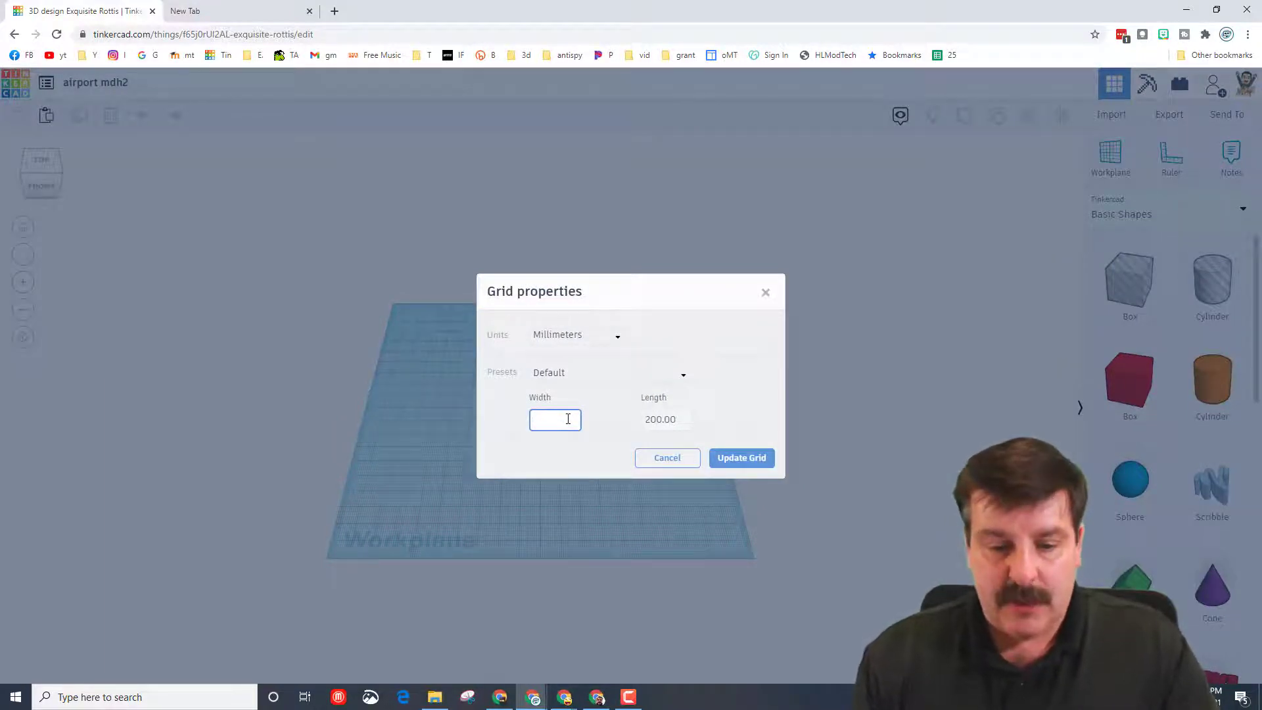
pyautogui.click(662, 414)
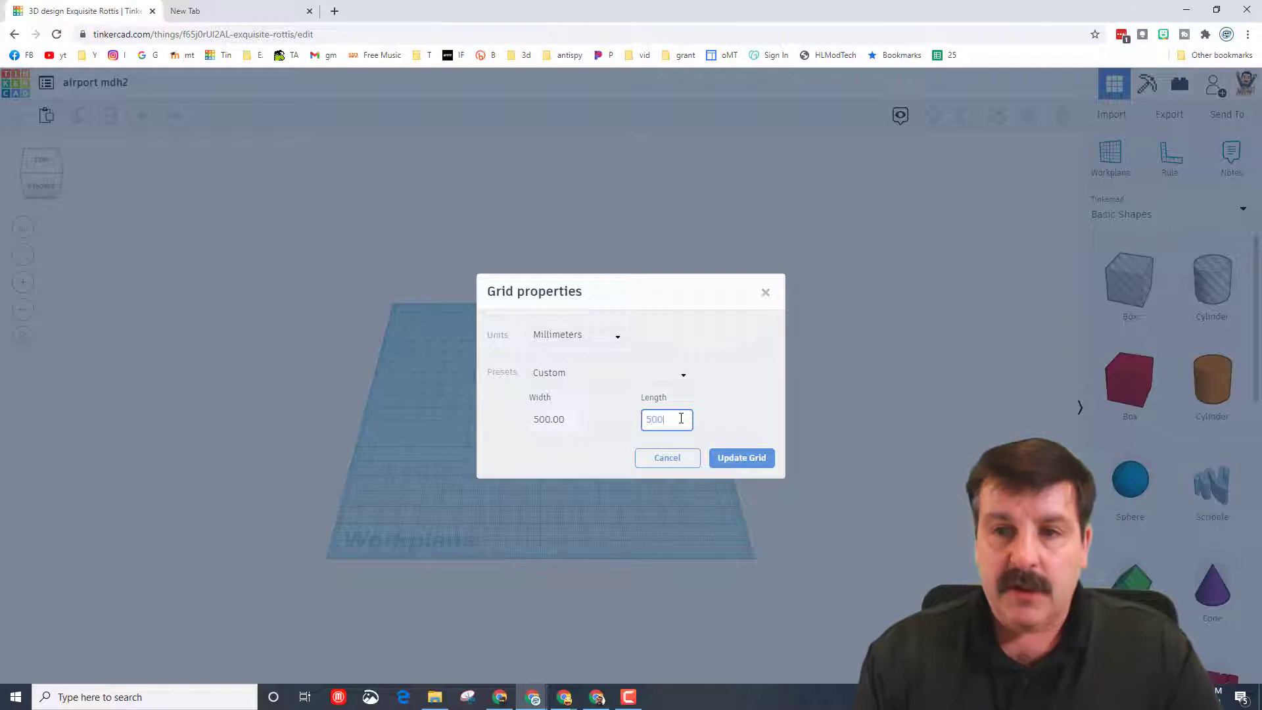
pyautogui.click(741, 458)
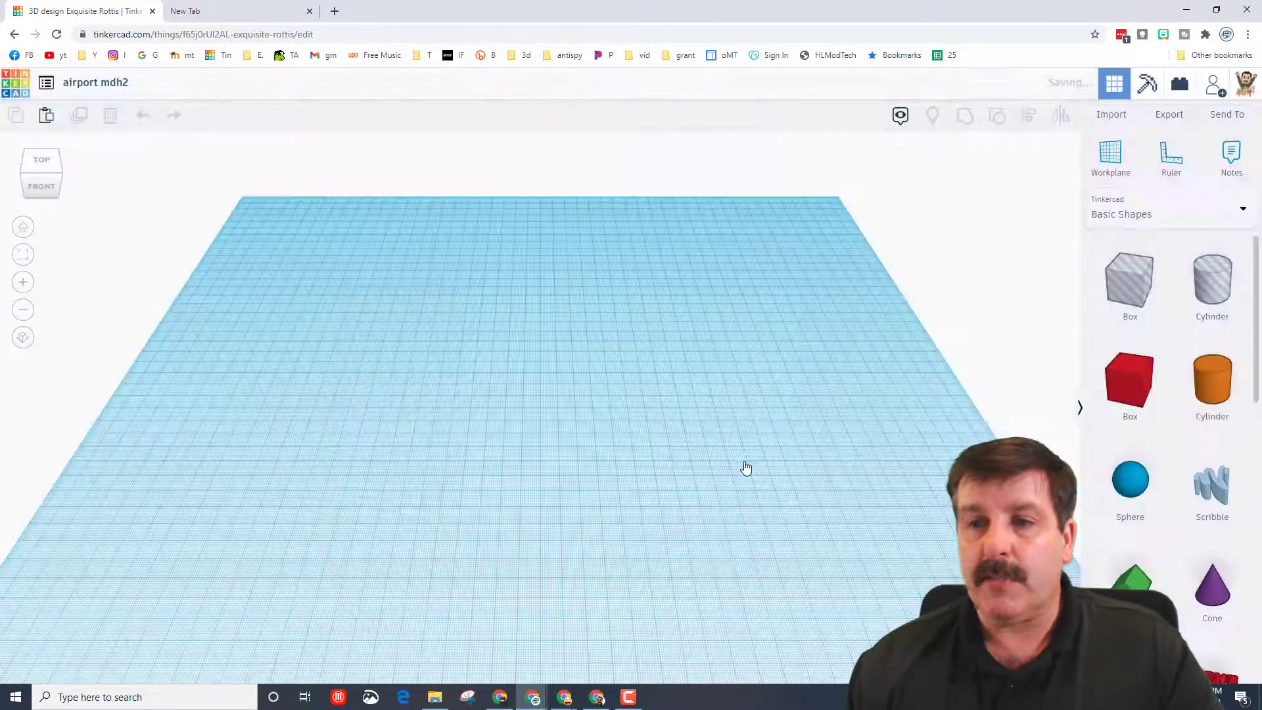
# From the Shapes Collection, place jet red and the runway to its left on the workplane.
pyautogui.click(1145, 223)
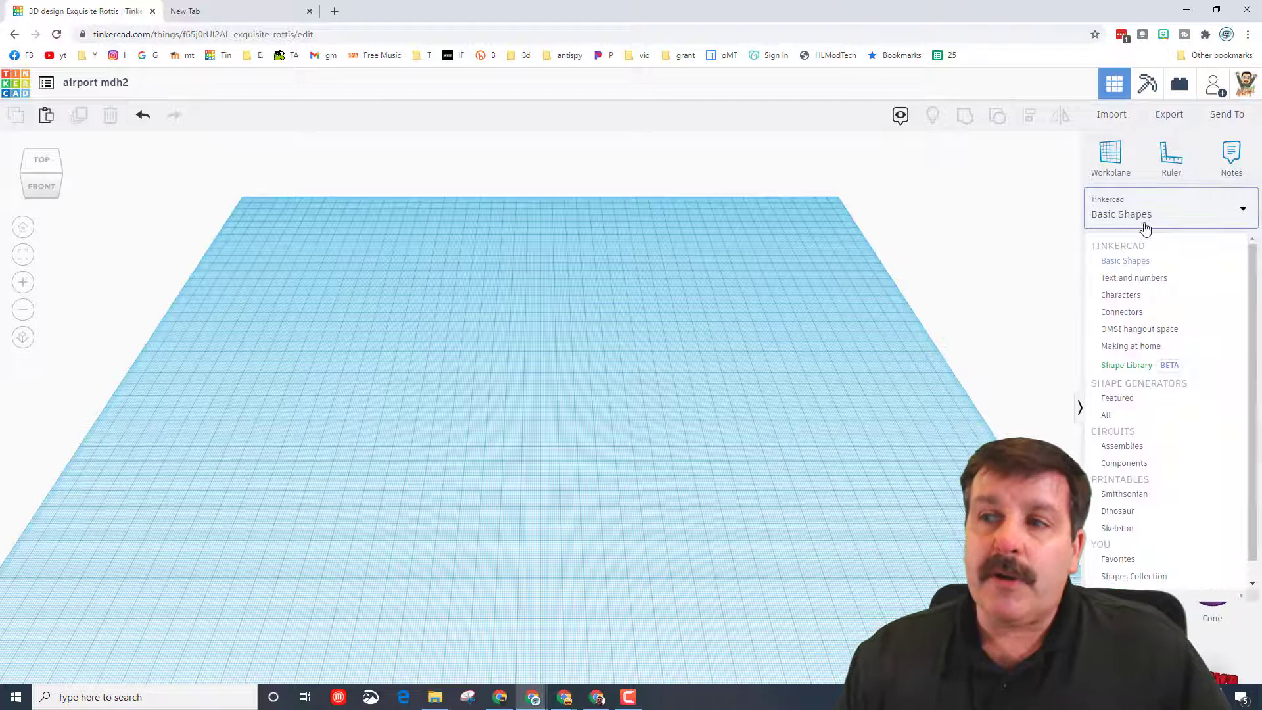
pyautogui.click(1125, 578)
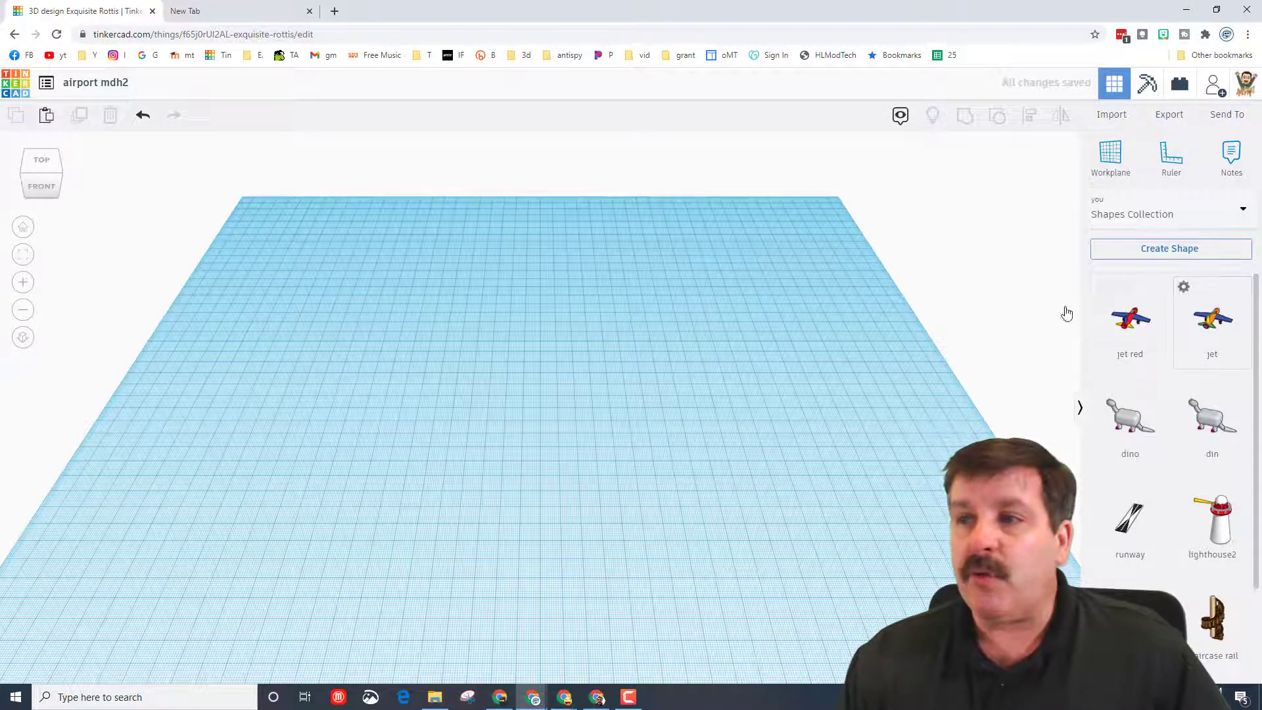
pyautogui.click(648, 432)
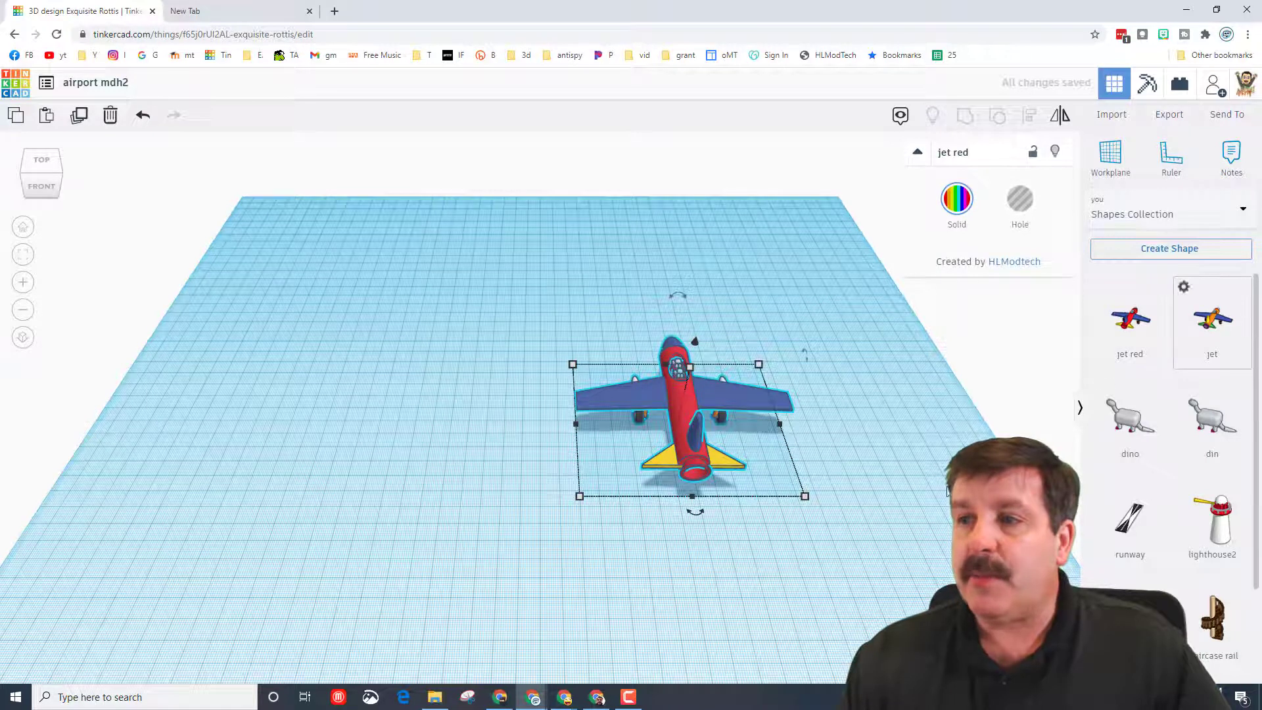
pyautogui.scroll(-1, 1131, 460)
pyautogui.moveTo(1131, 453); pyautogui.dragTo(498, 417)
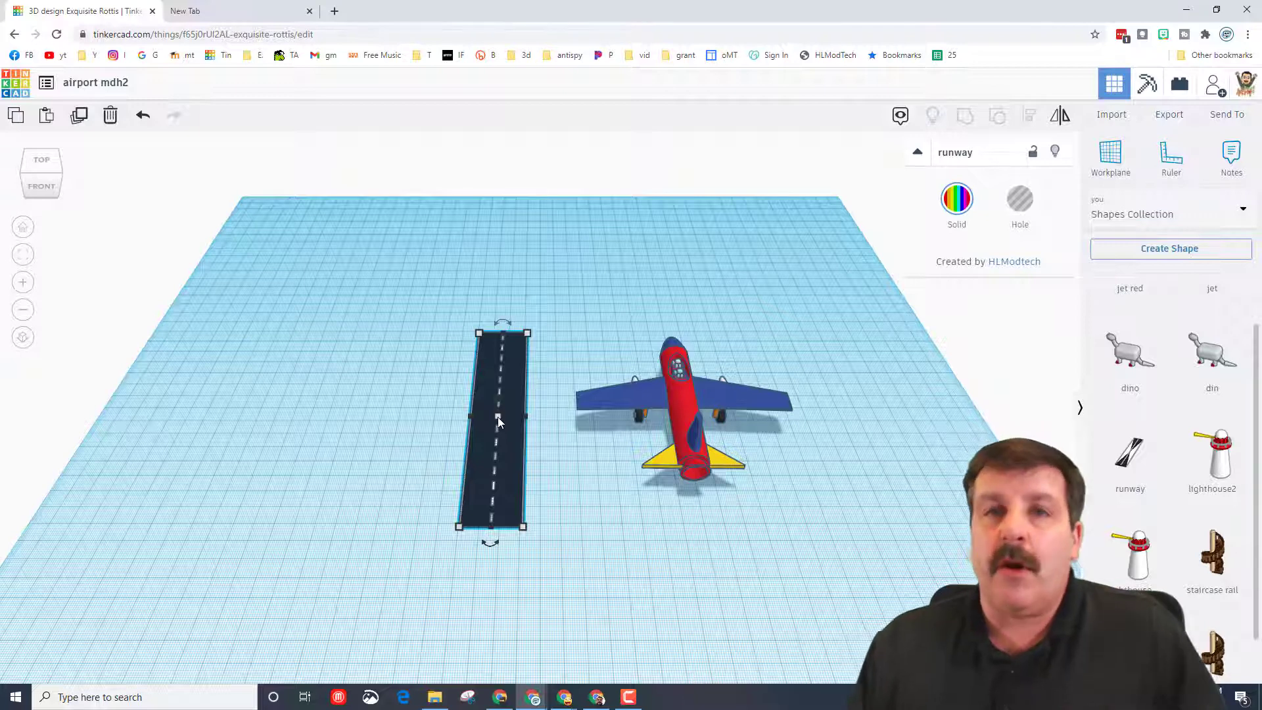
pyautogui.moveTo(498, 417); pyautogui.dragTo(533, 582, button='right')
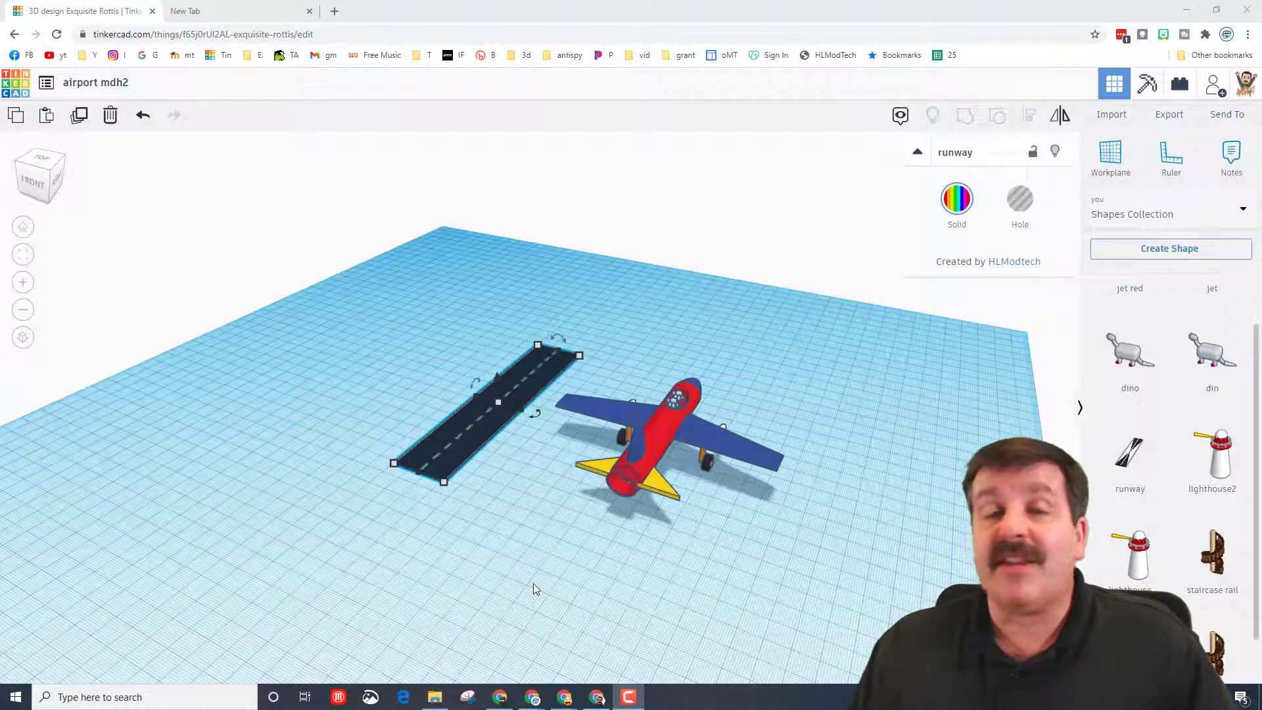
# Reset to the top-front view, then orbit to an angled view of jet and runway.
pyautogui.press('f')
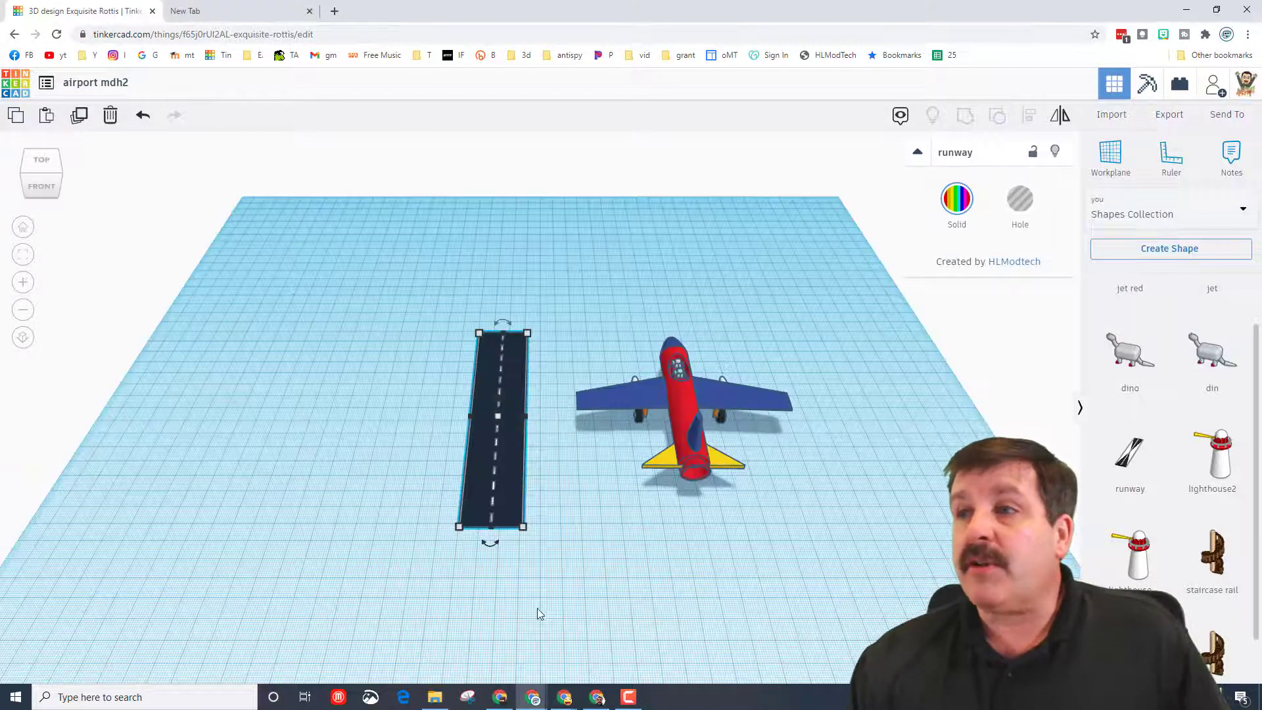
pyautogui.moveTo(615, 621); pyautogui.dragTo(533, 582, button='right')
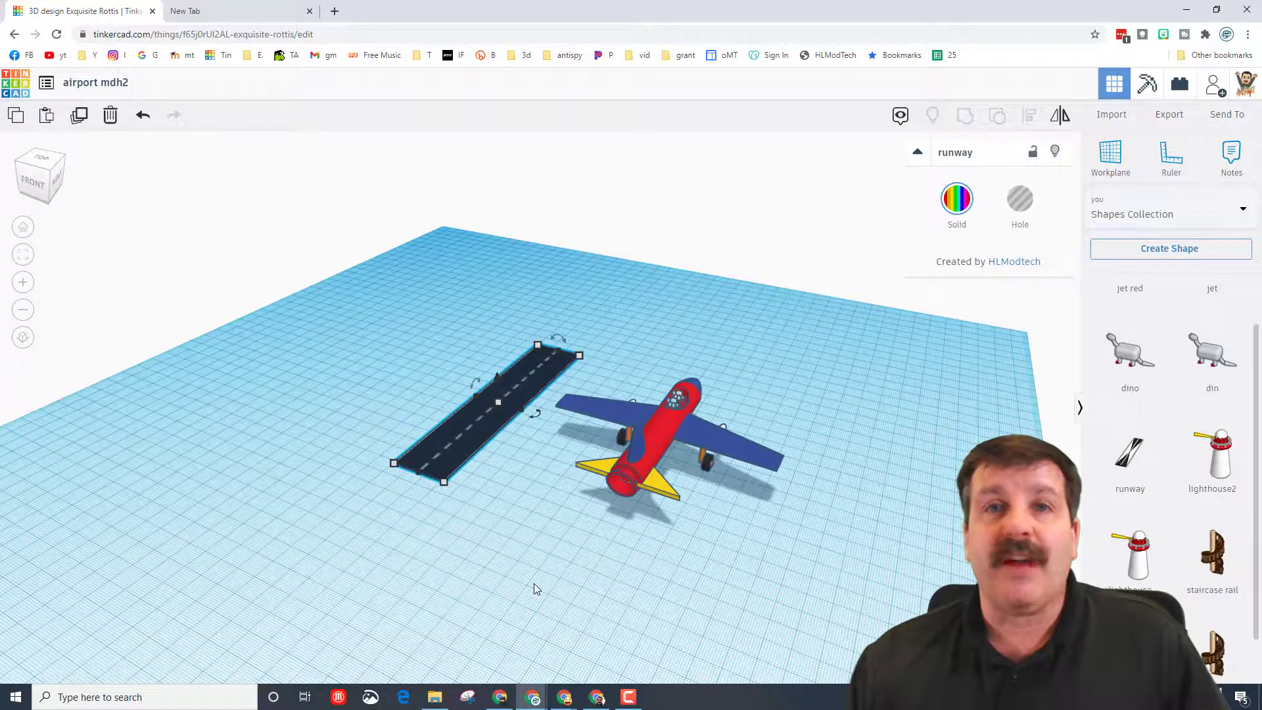